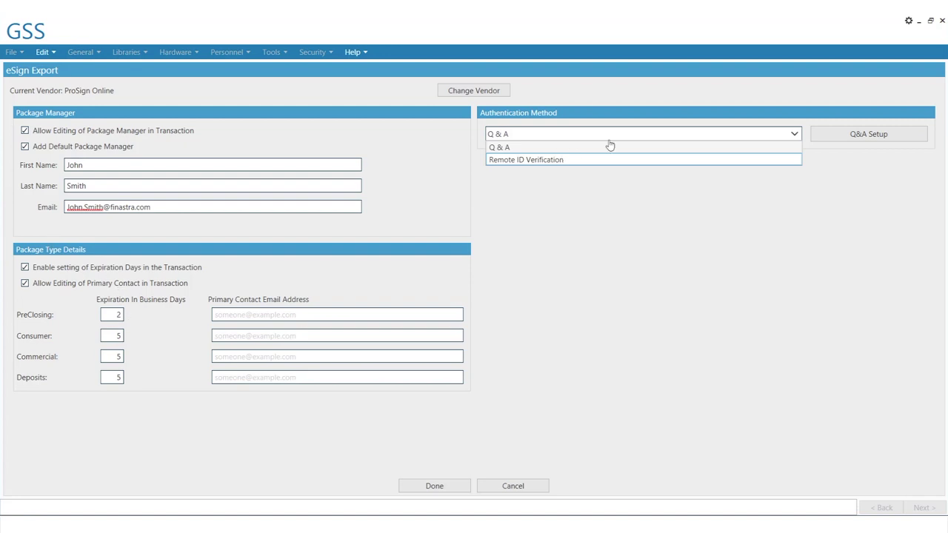
# - Keep Q & A as the eSign authentication method for the 2001 Kia Sportage loan
pyautogui.click(861, 139)
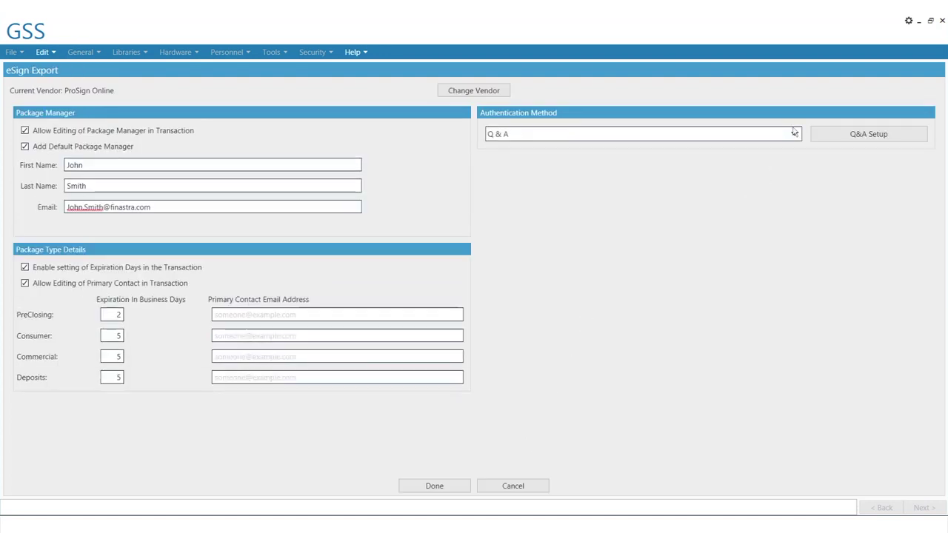
pyautogui.click(795, 134)
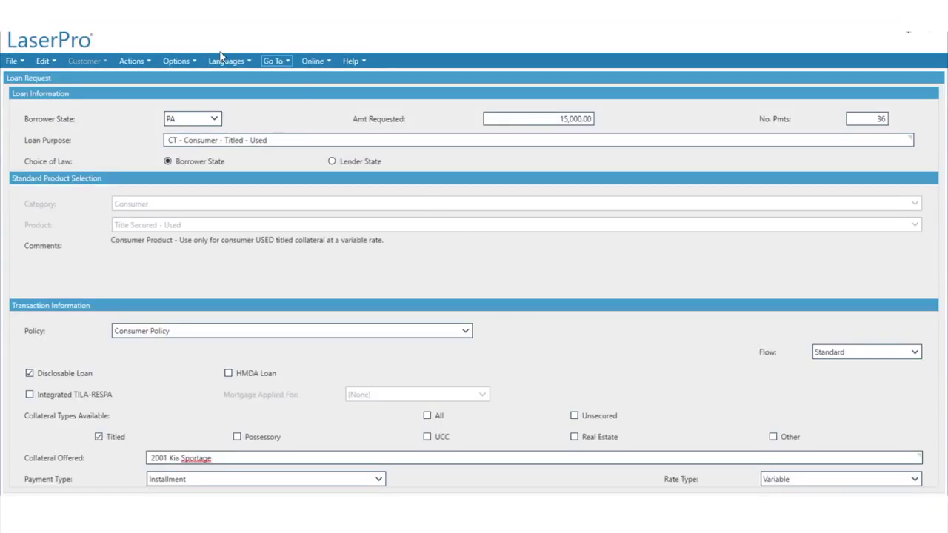
pyautogui.click(279, 63)
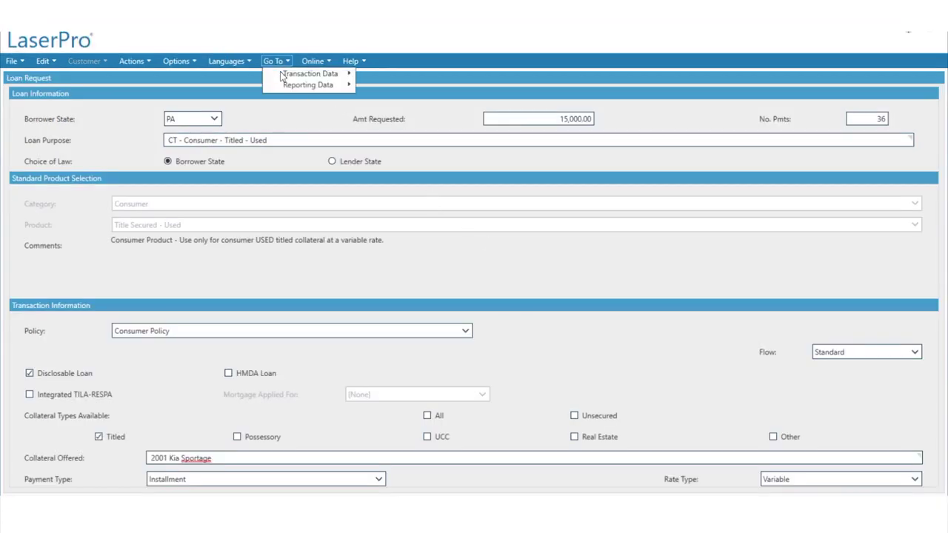
pyautogui.moveTo(310, 73)
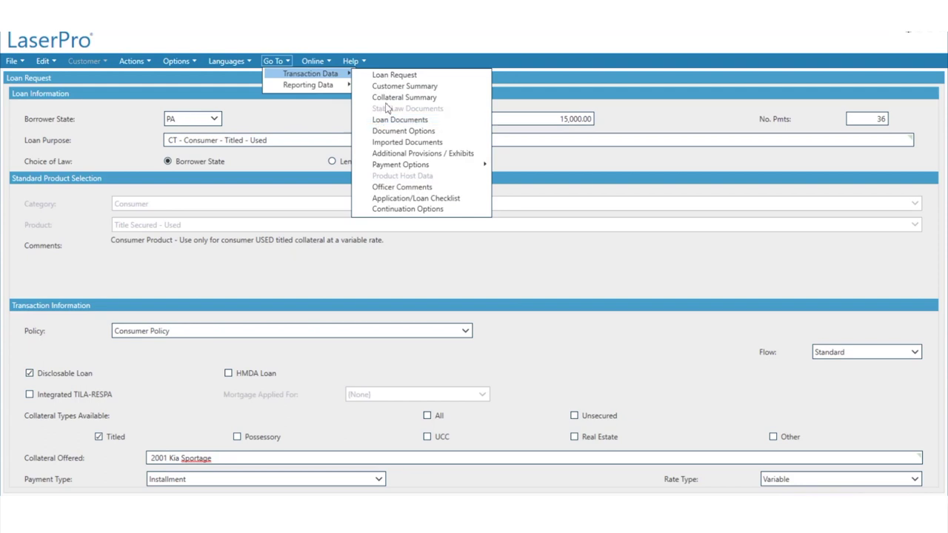
# - Check the borrower's eSign Authentication details from the loan's Customer Summary
pyautogui.click(400, 88)
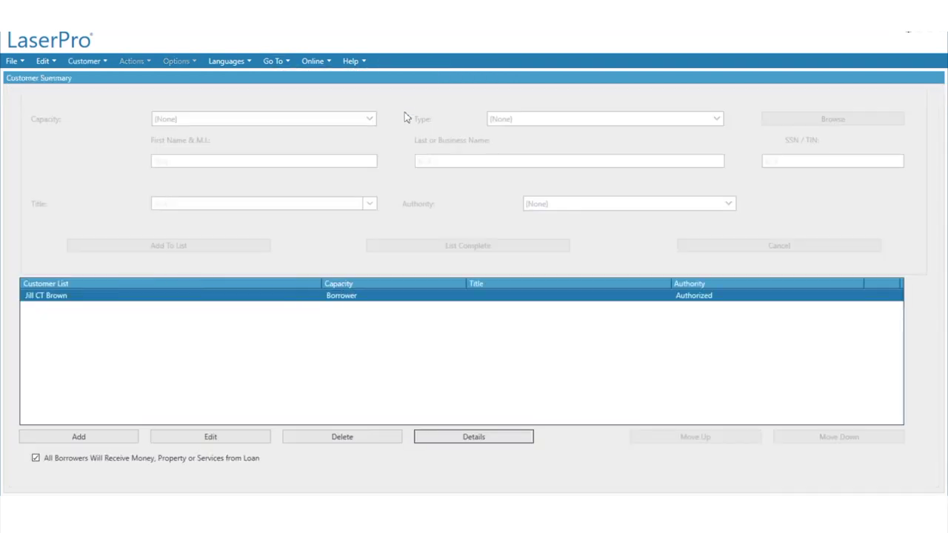
pyautogui.click(480, 438)
pyautogui.click(479, 221)
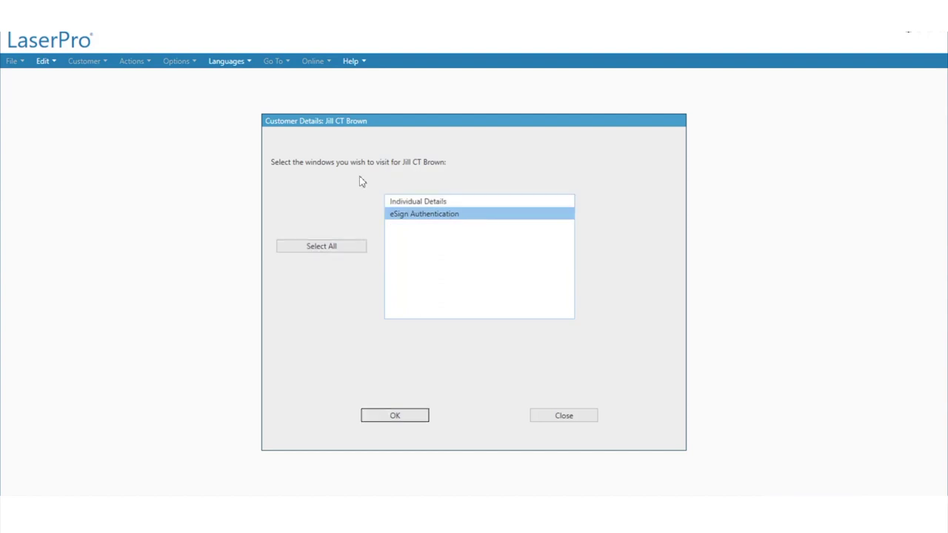
pyautogui.click(404, 417)
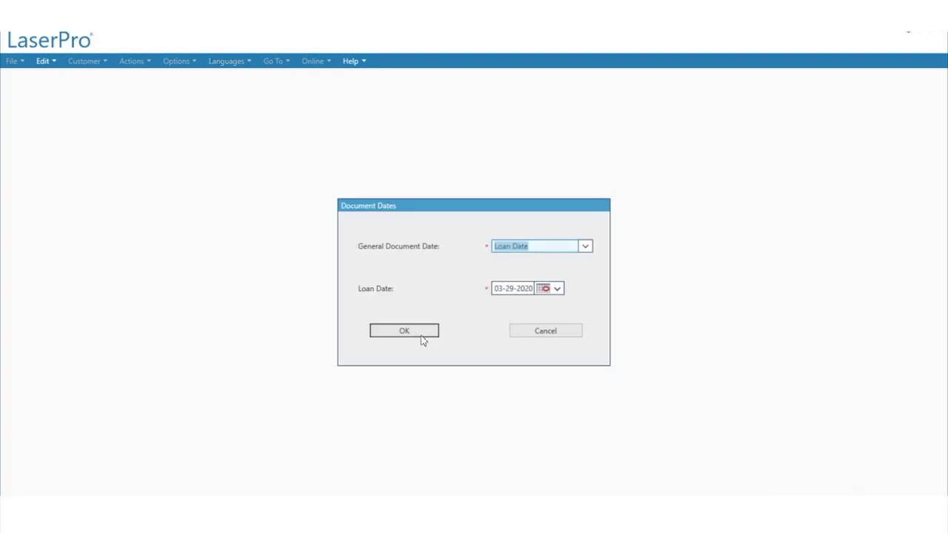
# - Accept the loan date and export all loan documents to eSign Export
pyautogui.click(420, 334)
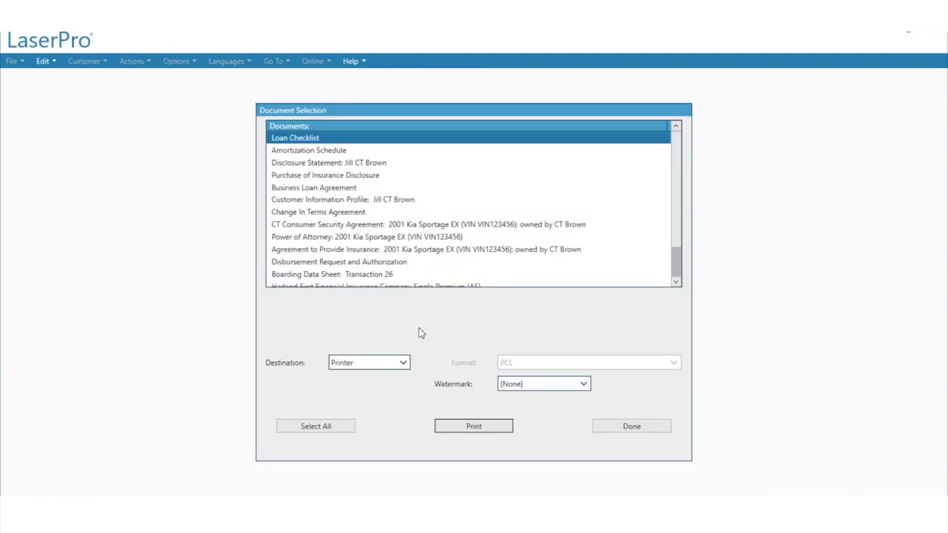
pyautogui.click(403, 363)
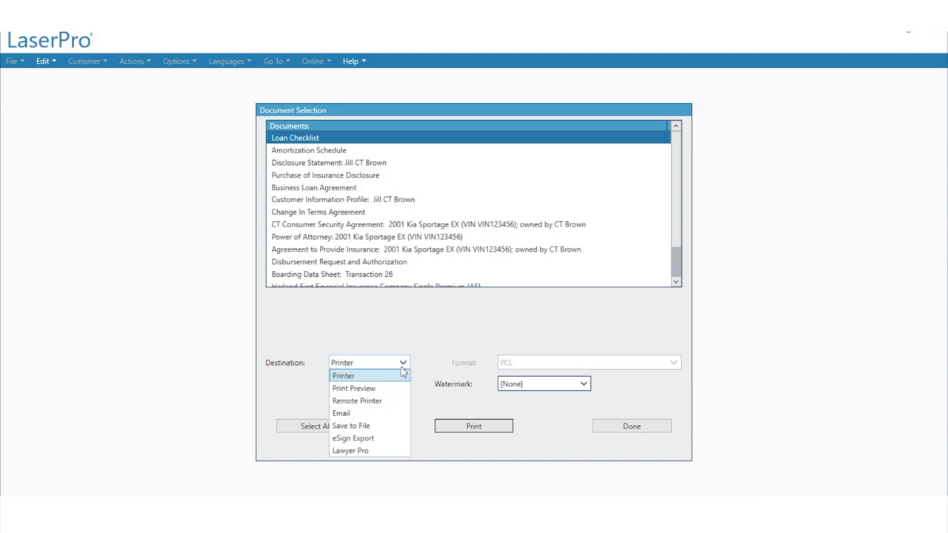
pyautogui.click(371, 439)
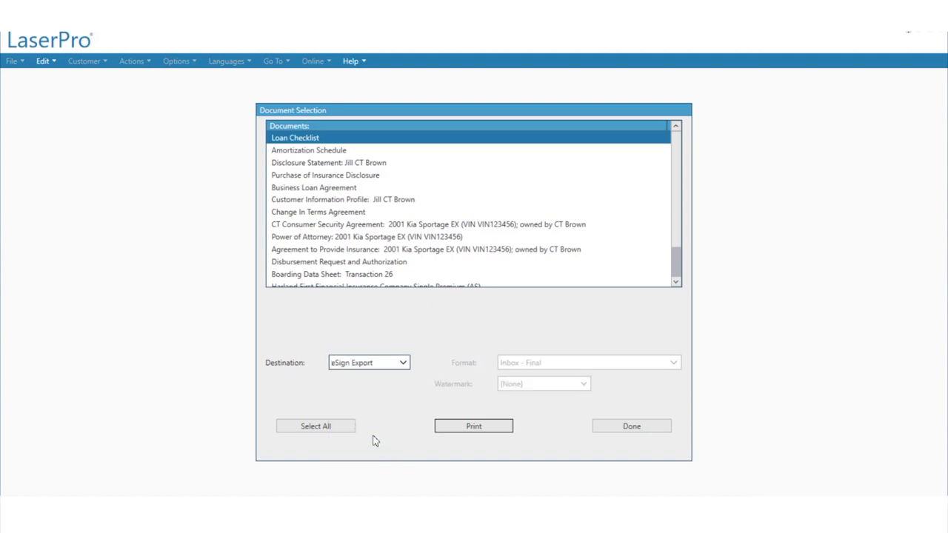
pyautogui.click(350, 428)
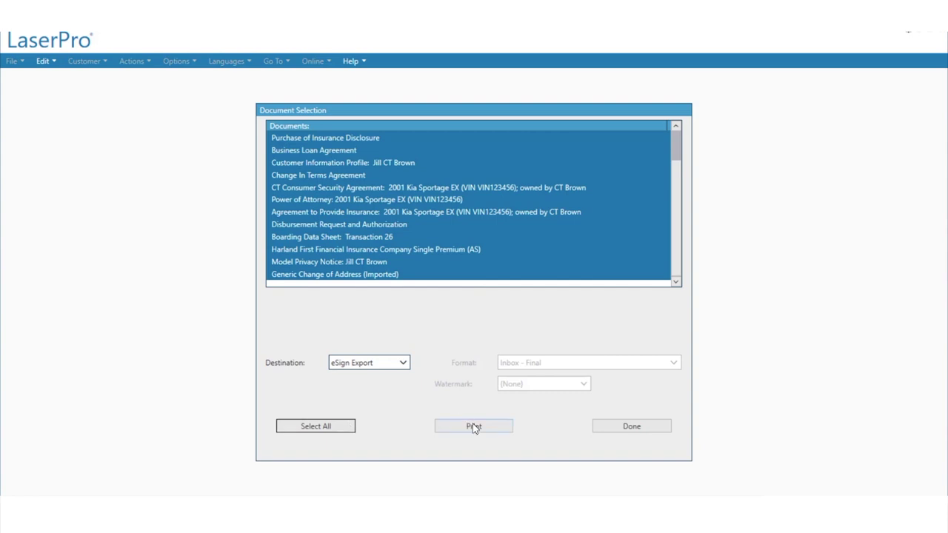
pyautogui.click(472, 425)
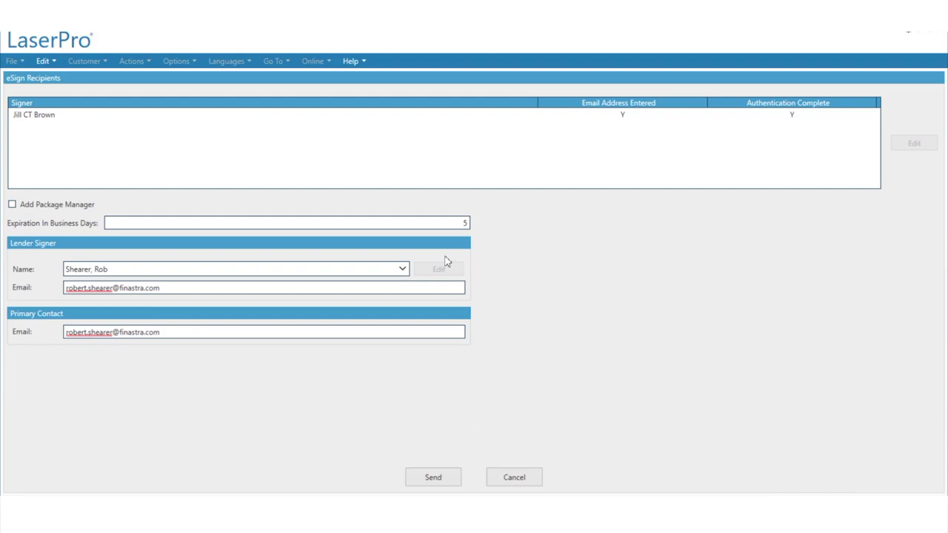
# - Send the eSign request without the four never-send documents, such as the Loan Checklist
pyautogui.click(447, 477)
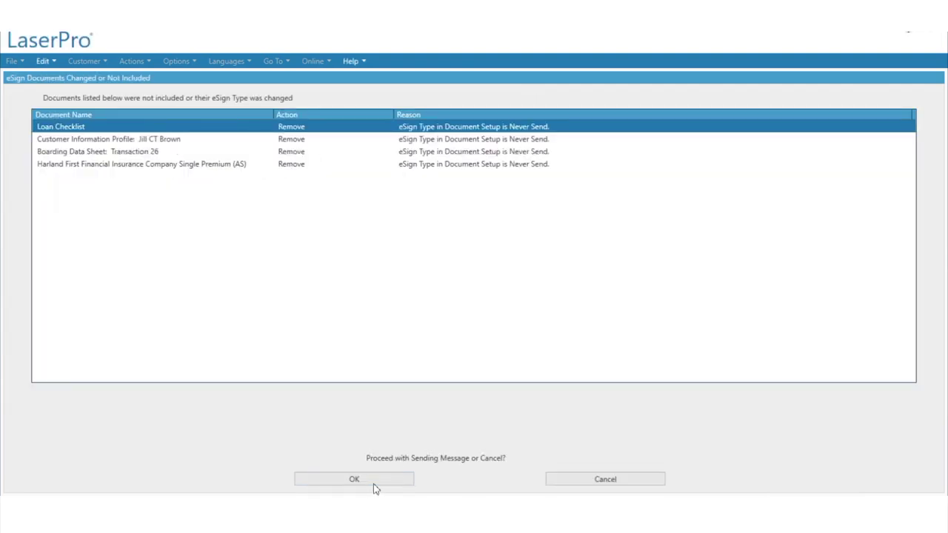
pyautogui.click(374, 484)
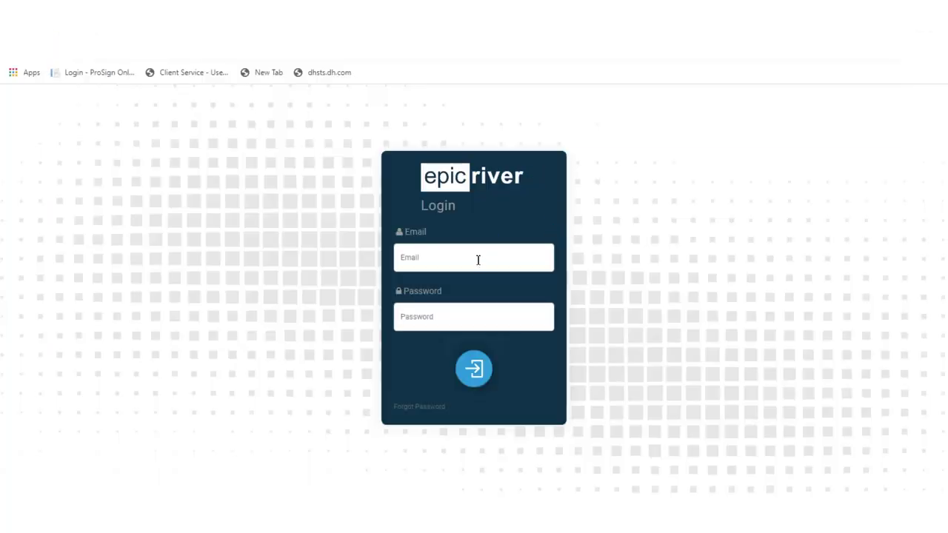
# - Sign in to ProSign Online and open transaction 26's loan closing
pyautogui.click(483, 249)
pyautogui.click(474, 368)
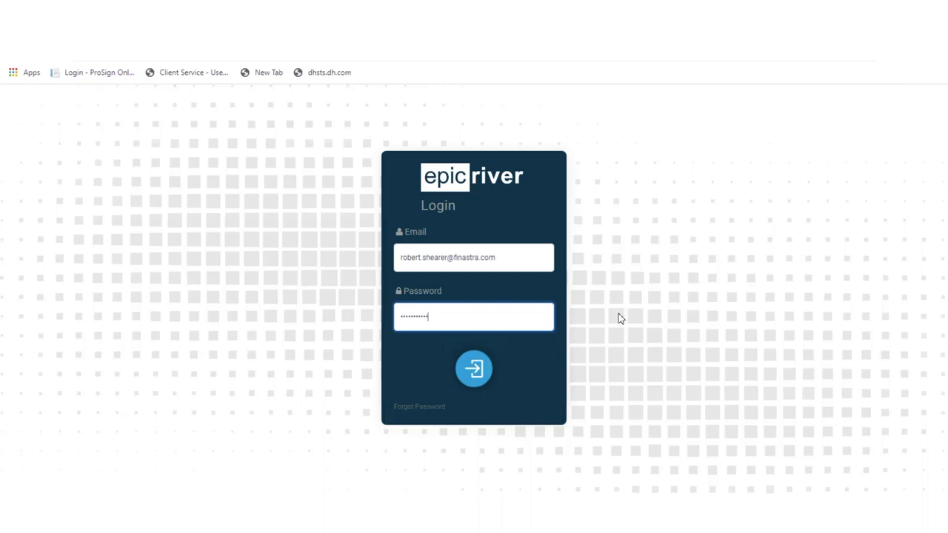
pyautogui.scroll(-3, 220, 422)
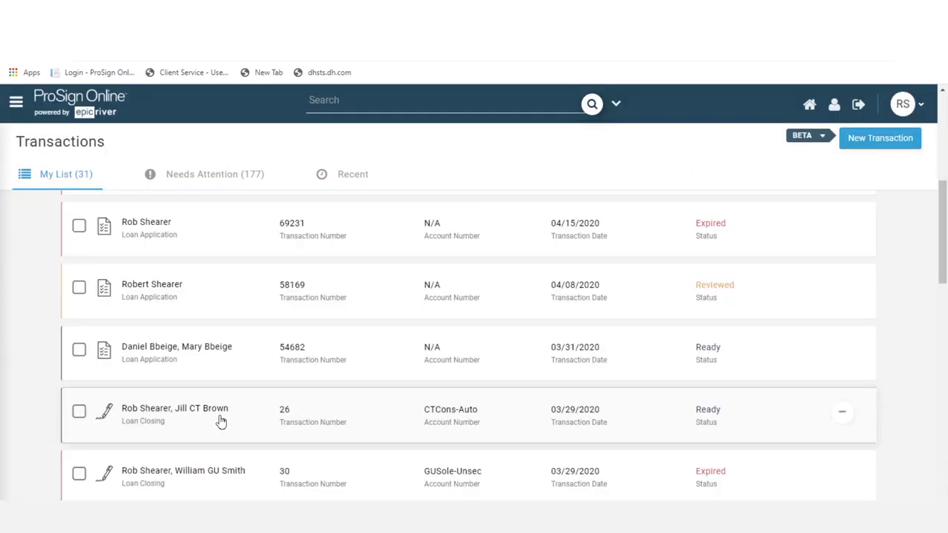
pyautogui.click(241, 419)
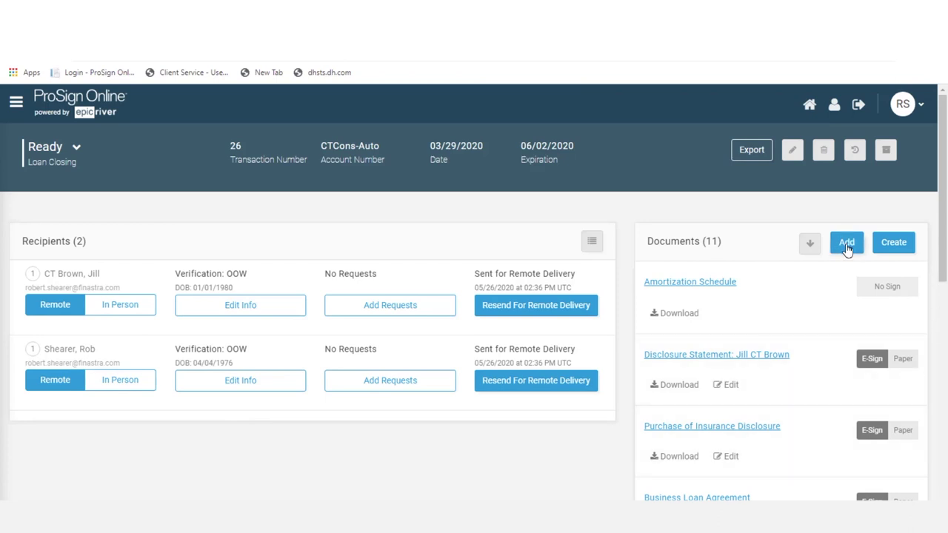
# - Add Certification Regarding Beneficial Owners, then cancel at the Proceed warning
pyautogui.click(847, 245)
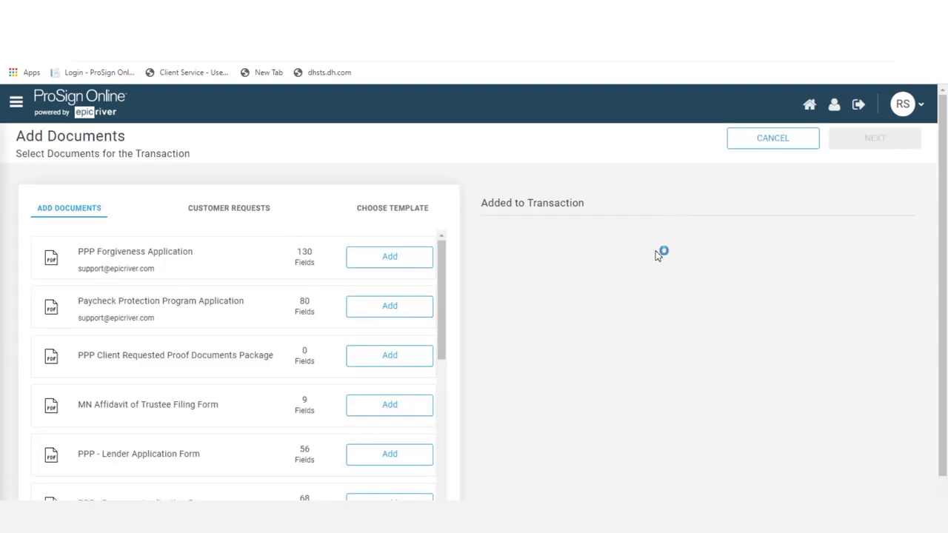
pyautogui.scroll(-3, 366, 378)
pyautogui.scroll(-5, 388, 412)
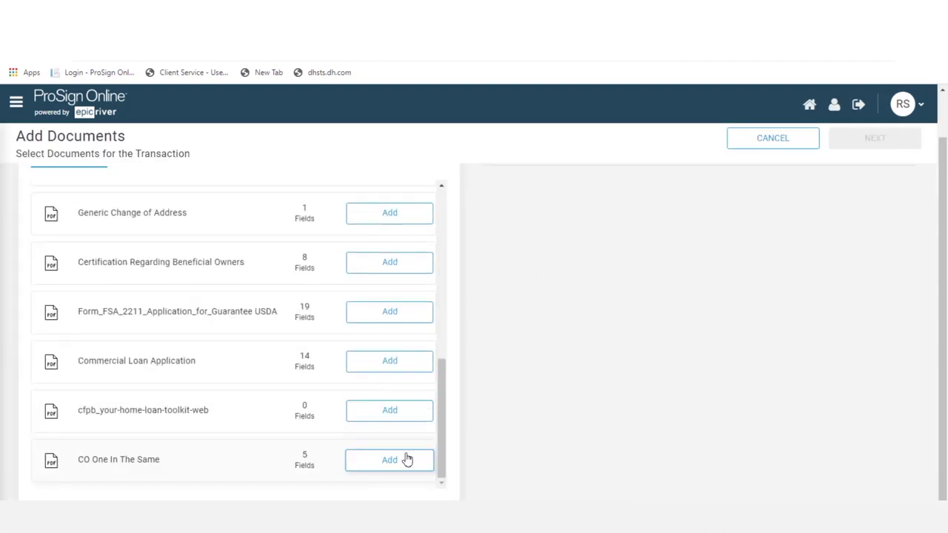
pyautogui.click(406, 271)
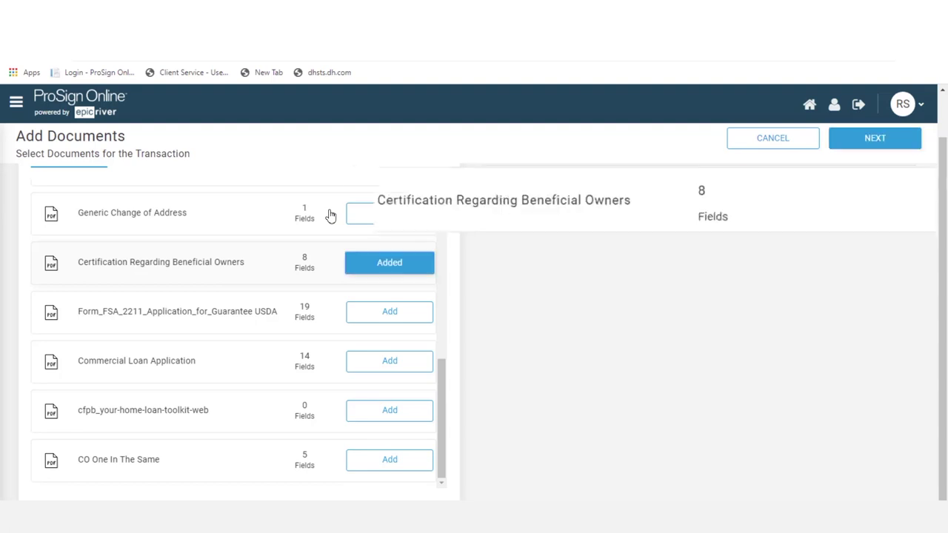
pyautogui.click(889, 143)
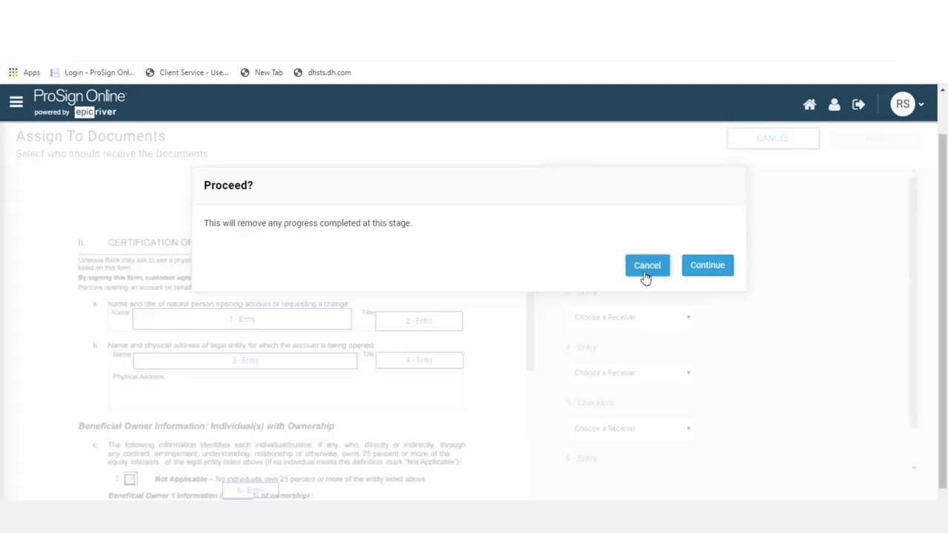
pyautogui.click(646, 267)
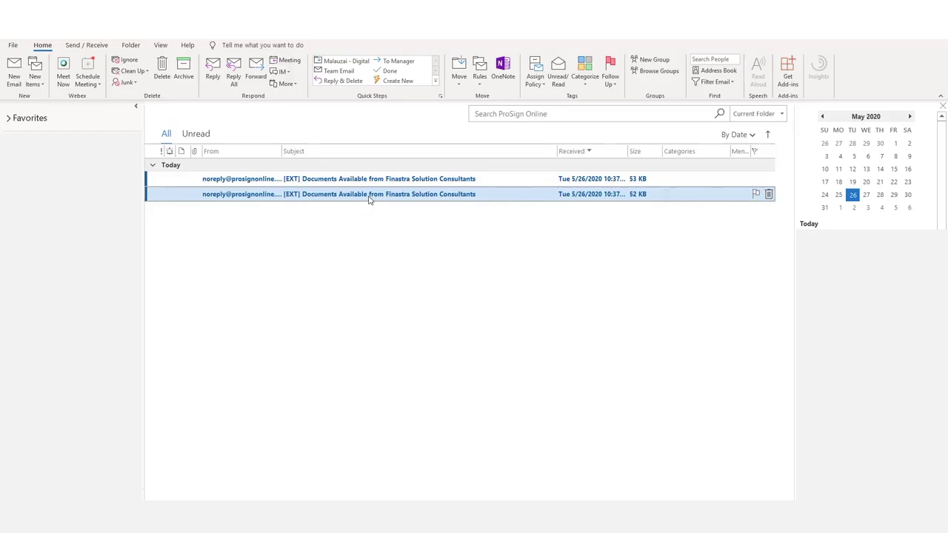
# - Open and close both Documents Available emails in Outlook, including the lender's copy
pyautogui.doubleClick(369, 196)
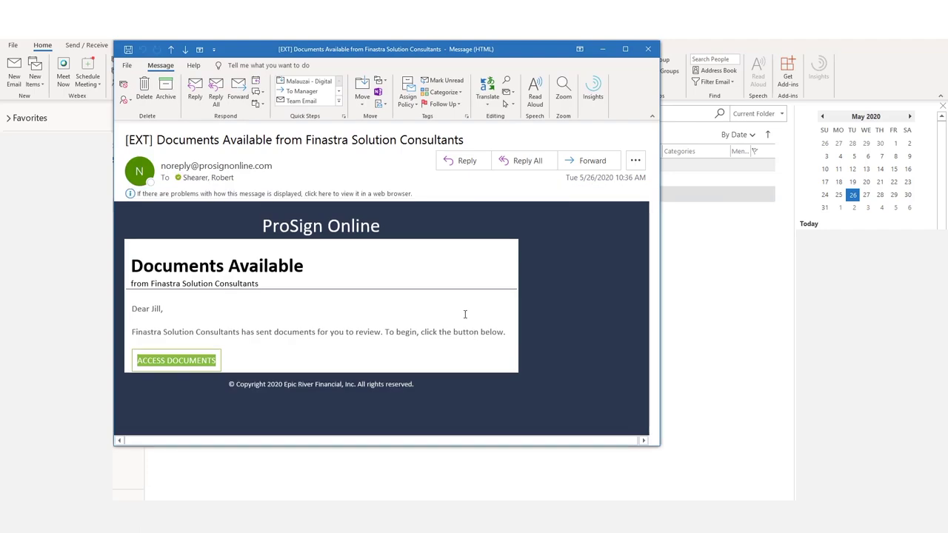
pyautogui.click(648, 49)
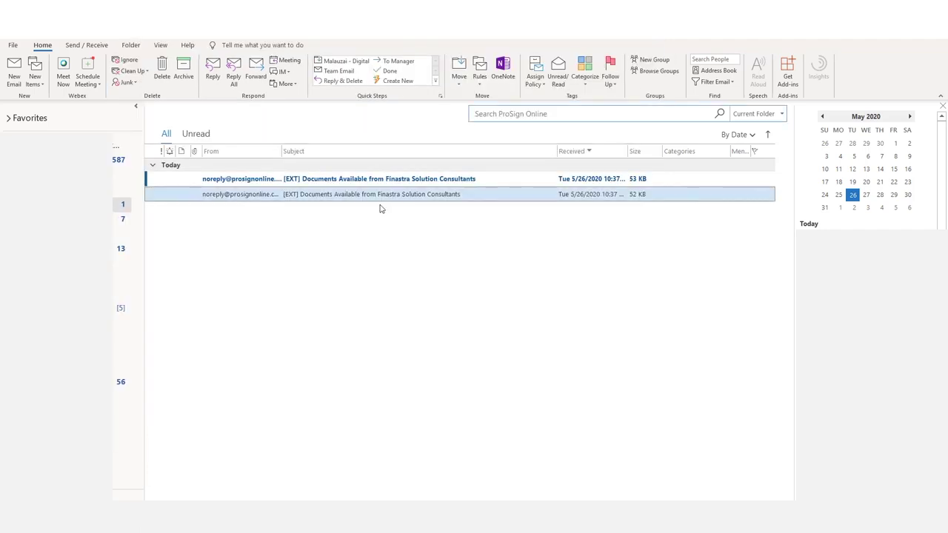
pyautogui.click(375, 181)
pyautogui.doubleClick(375, 181)
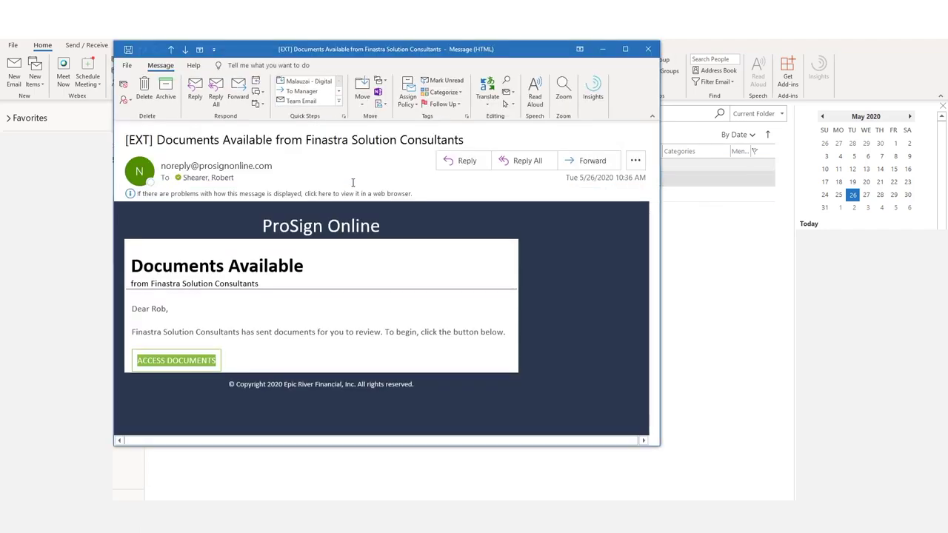
pyautogui.click(648, 50)
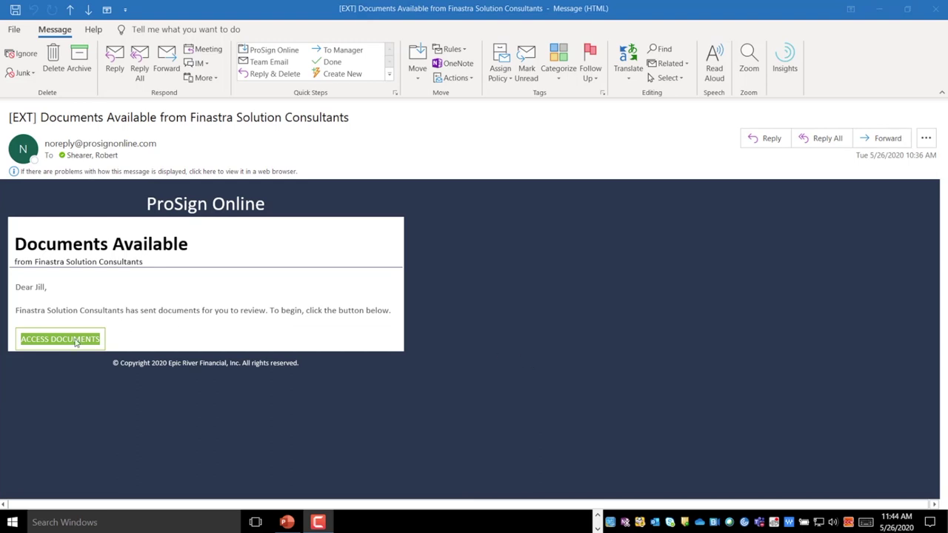
pyautogui.click(73, 343)
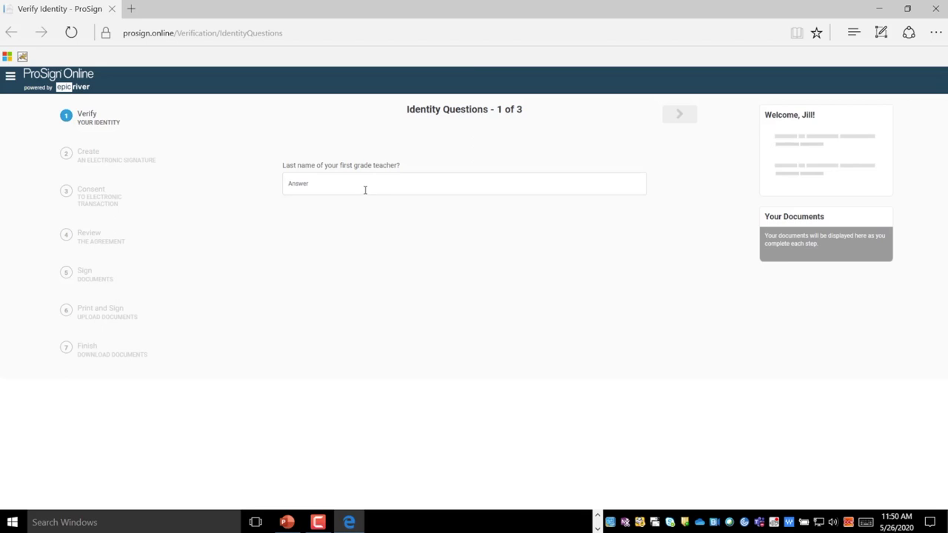
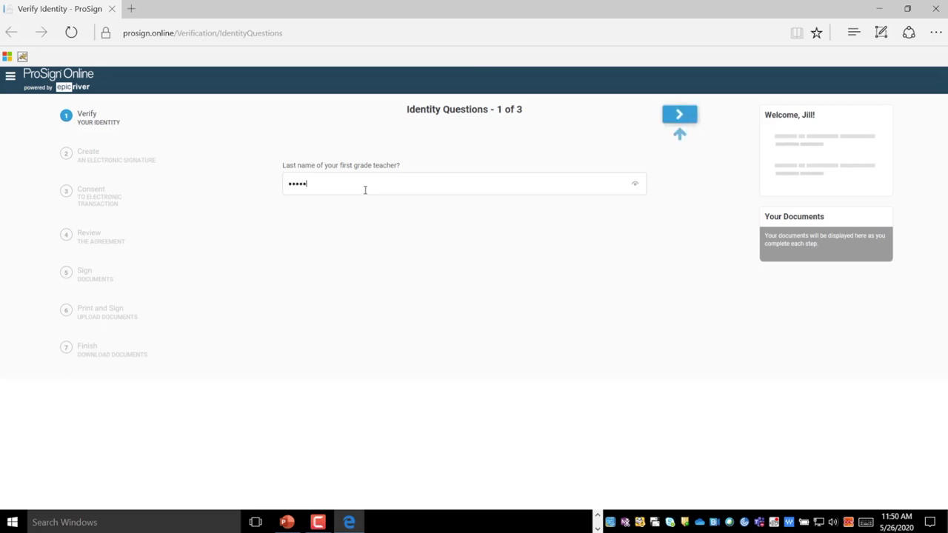
pyautogui.press('Return')
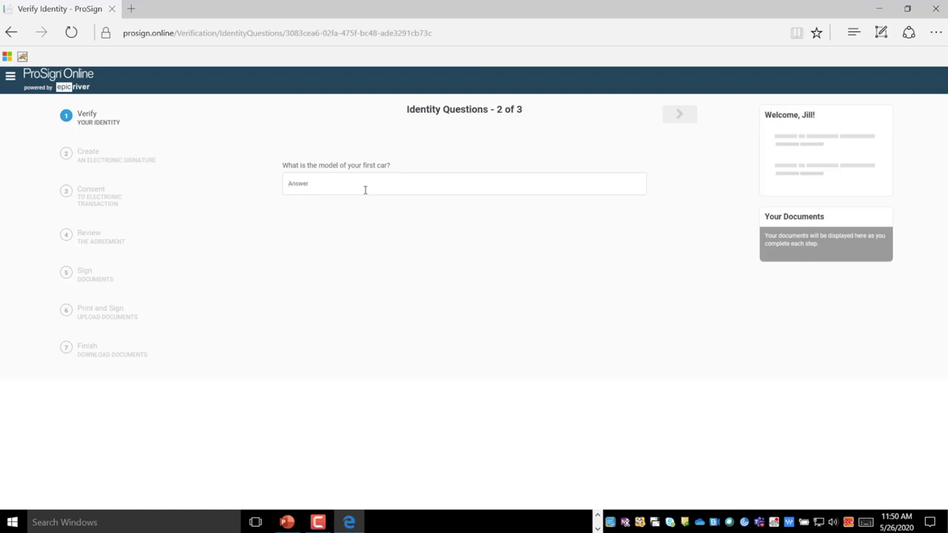
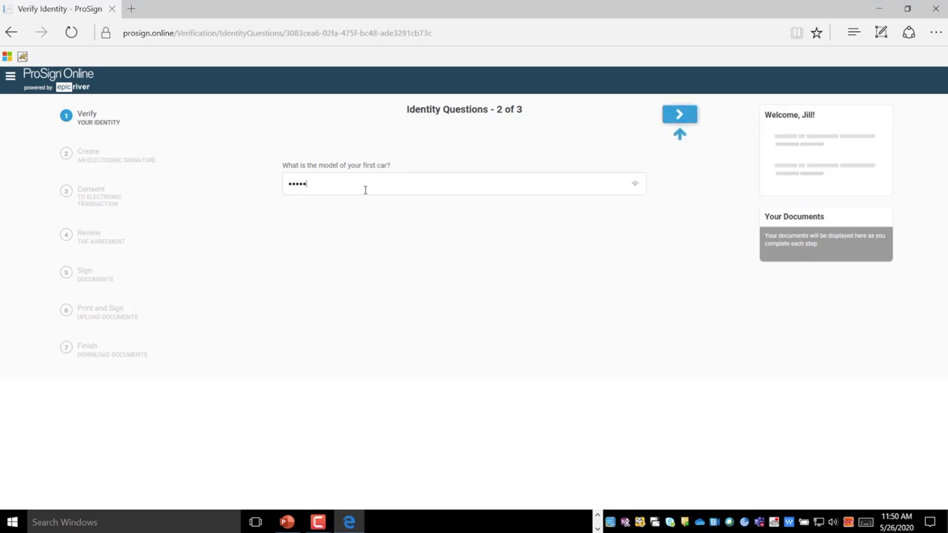
pyautogui.press('Return')
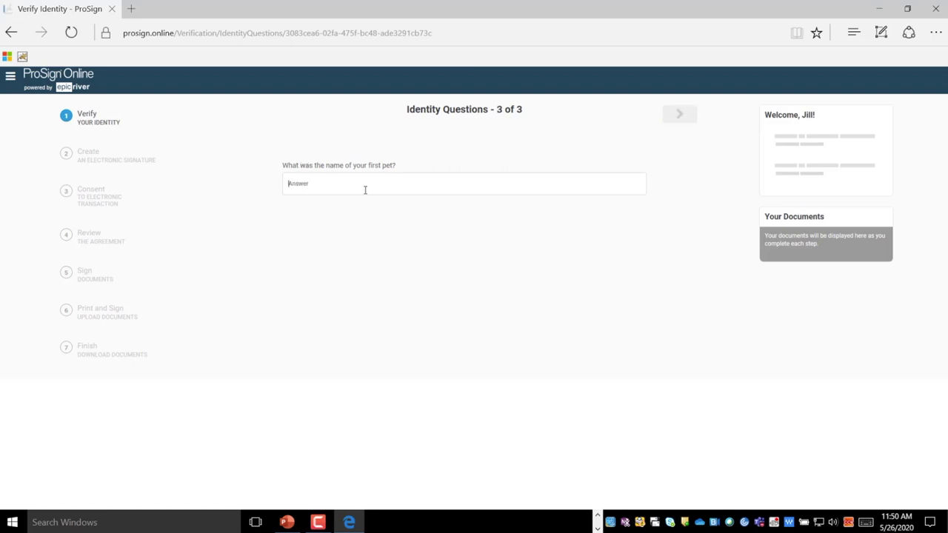
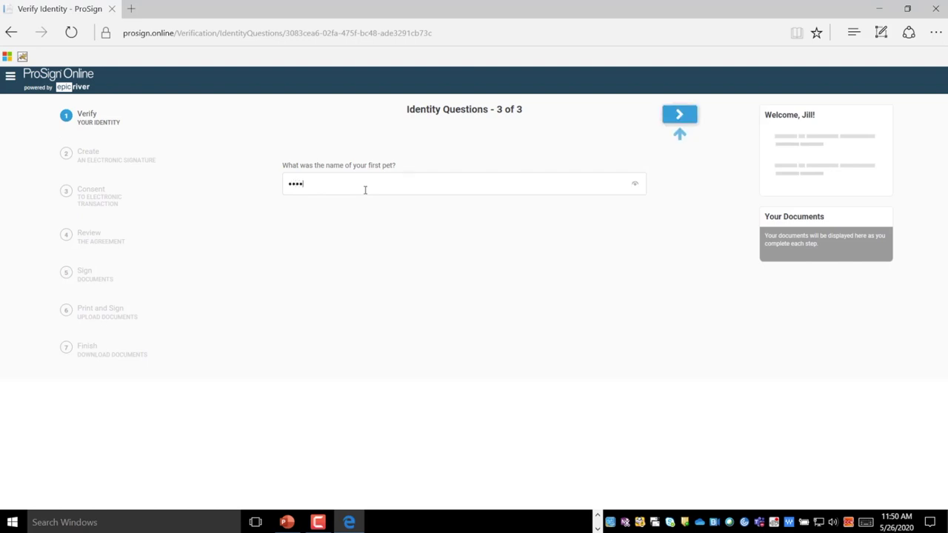
pyautogui.press('Return')
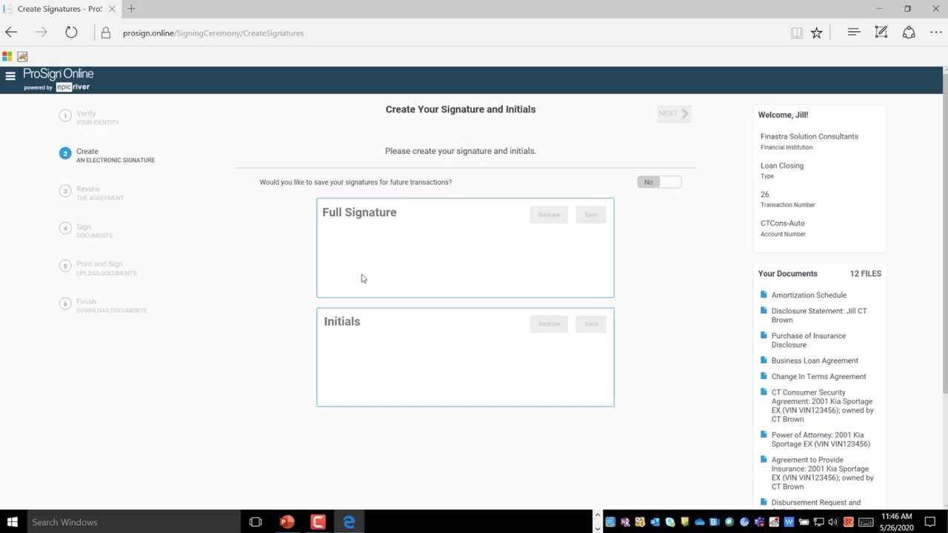
# - Draw and save the handwritten signature and initials, then continue to Review Your Documents
pyautogui.moveTo(362, 279); pyautogui.dragTo(375, 278)
pyautogui.moveTo(374, 279)
pyautogui.mouseDown()
pyautogui.moveTo(406, 237)
pyautogui.moveTo(414, 289)
pyautogui.mouseUp()
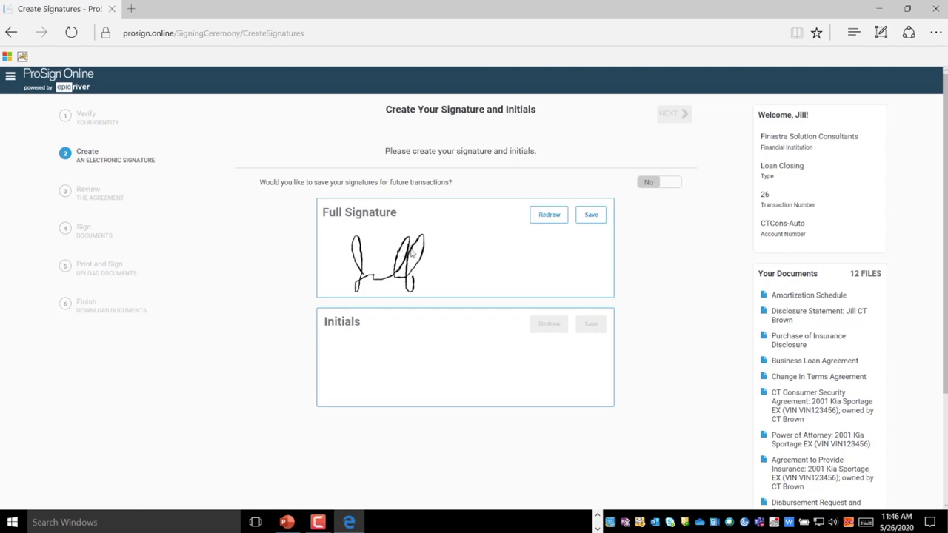
pyautogui.moveTo(455, 233)
pyautogui.mouseDown()
pyautogui.moveTo(442, 278)
pyautogui.moveTo(557, 266)
pyautogui.mouseUp()
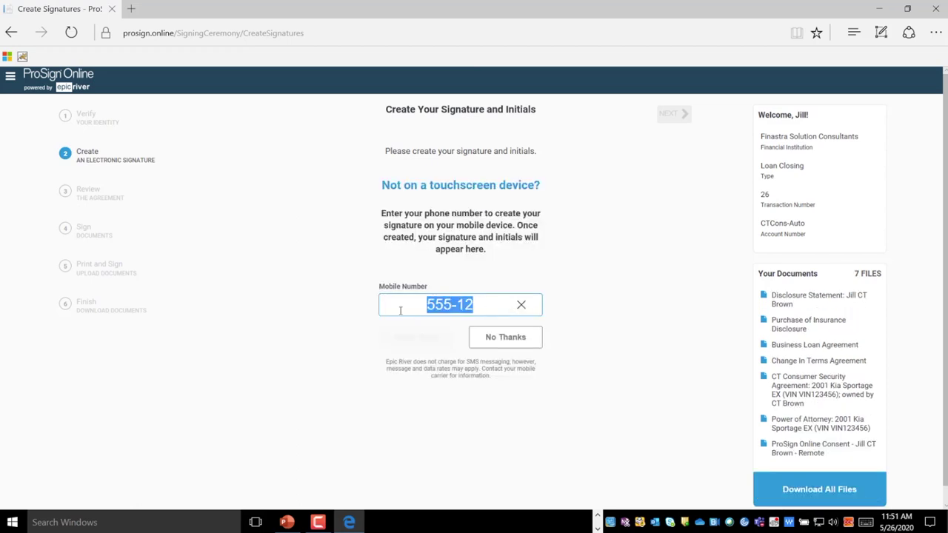
pyautogui.write('555')
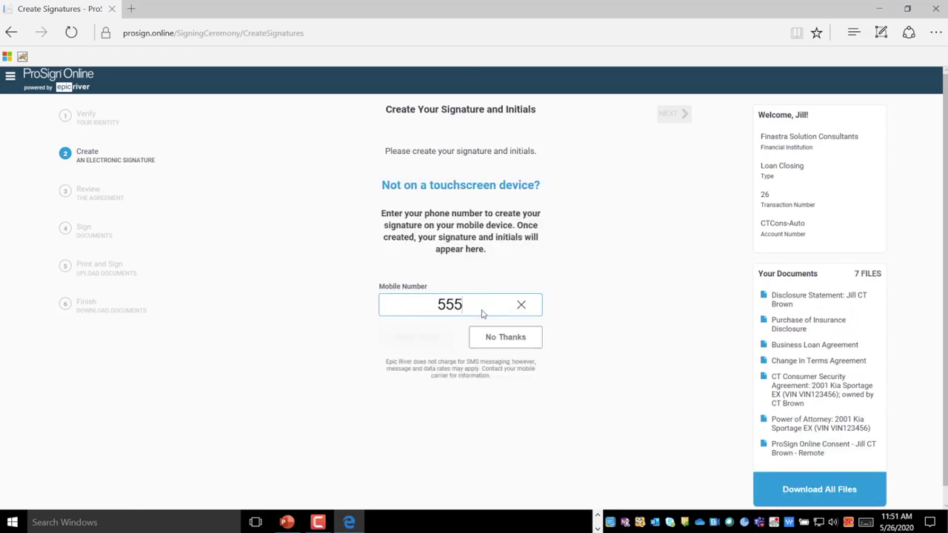
pyautogui.write('1212')
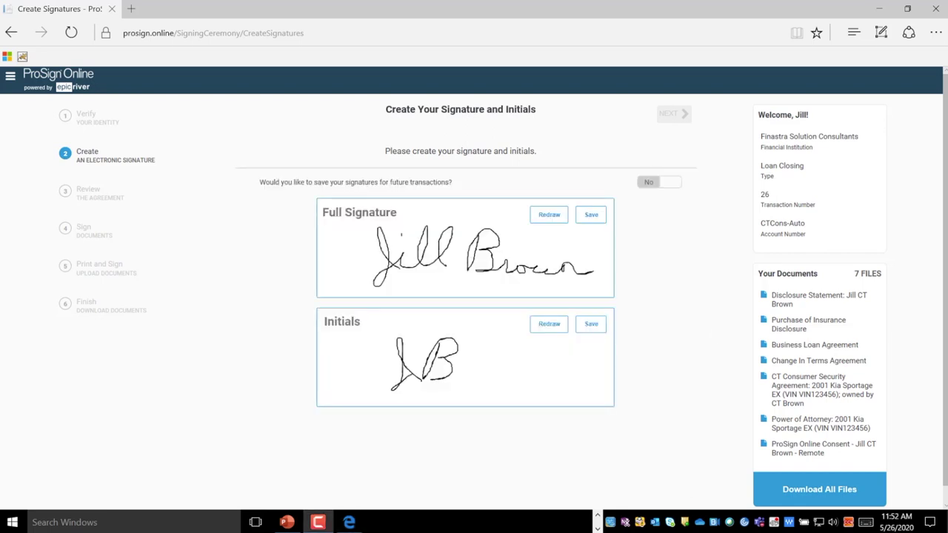
pyautogui.click(598, 221)
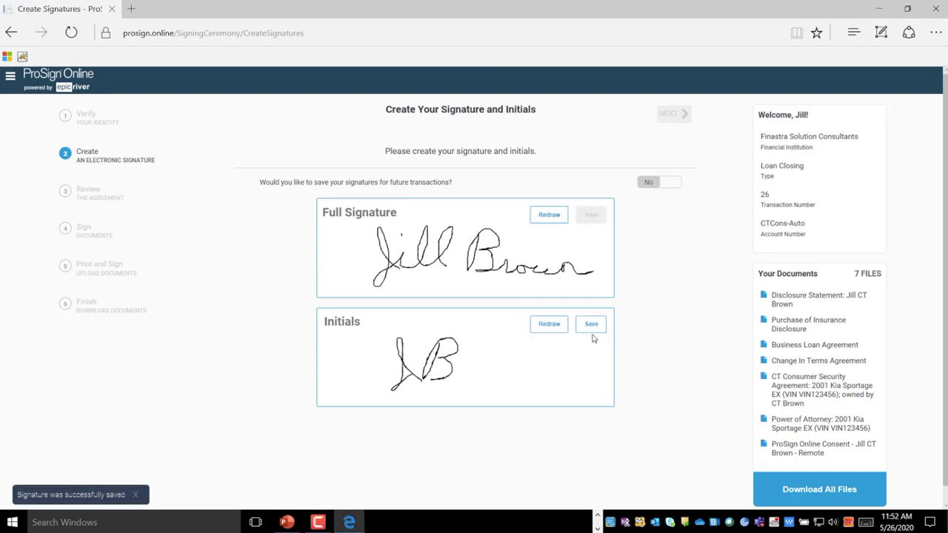
pyautogui.click(592, 323)
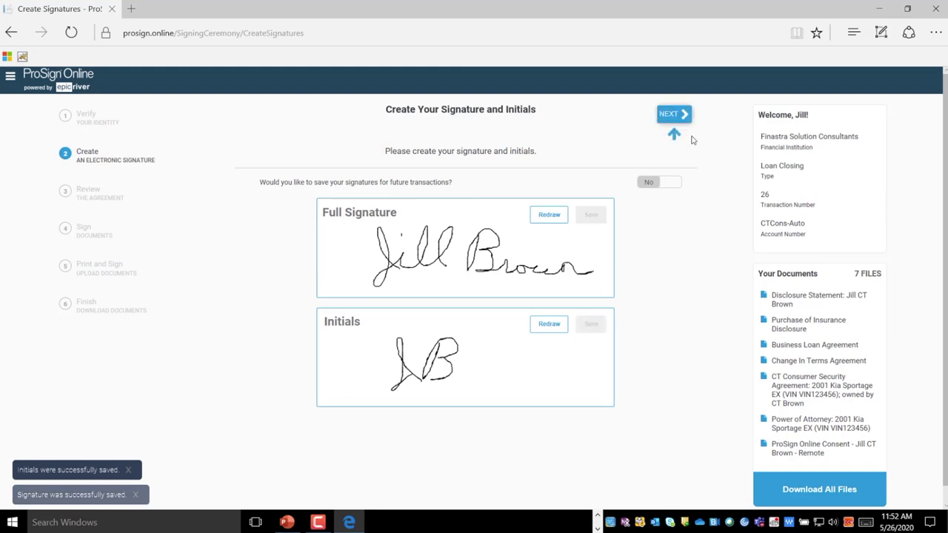
pyautogui.click(678, 119)
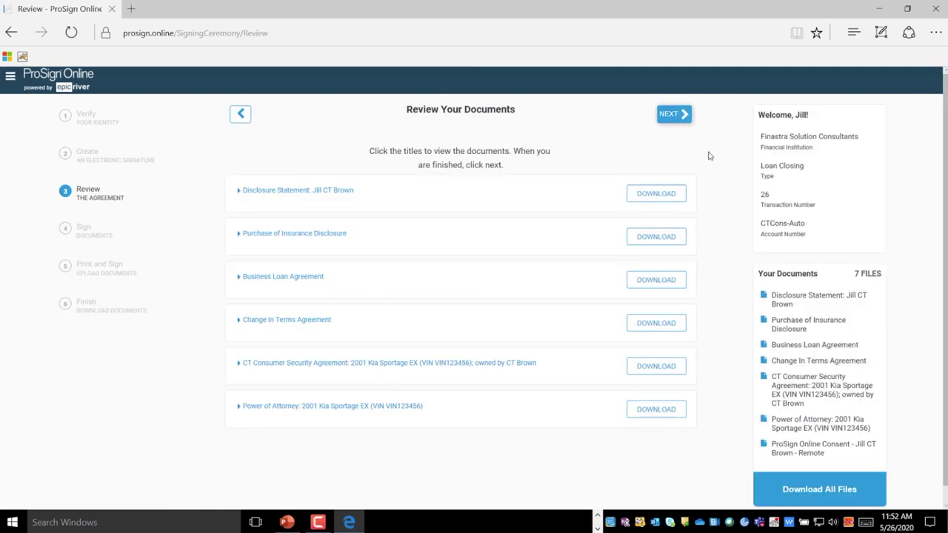
# - Sign the Disclosure Statement and insurance disclosure borrower lines
pyautogui.press('F10')
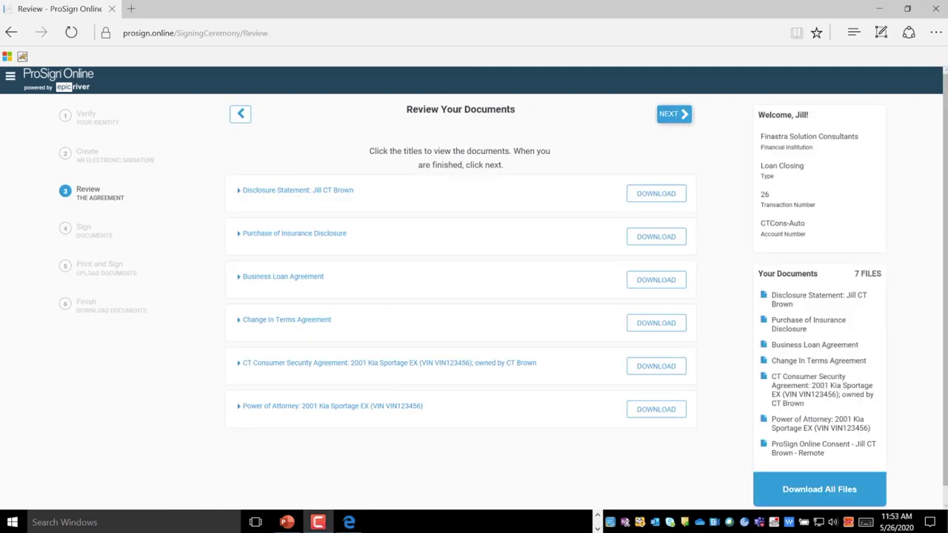
pyautogui.click(675, 117)
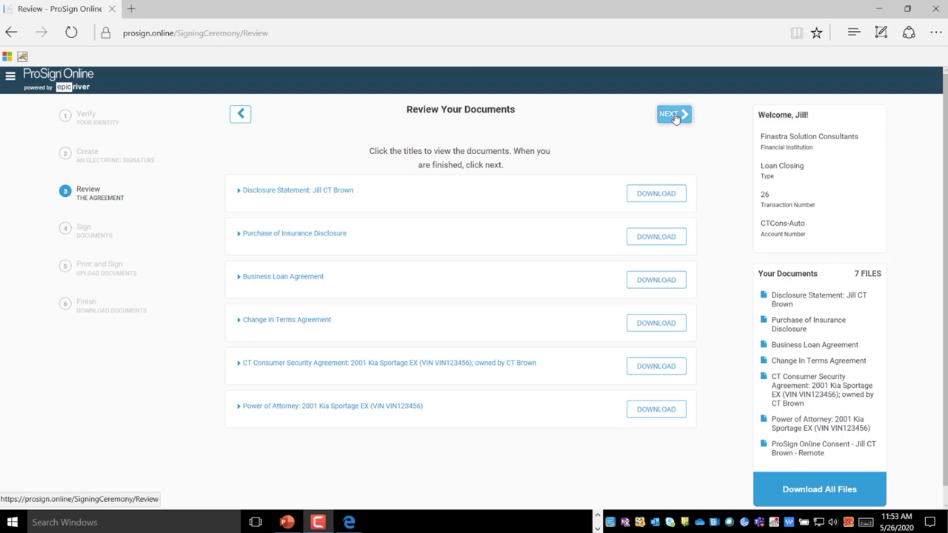
pyautogui.click(675, 117)
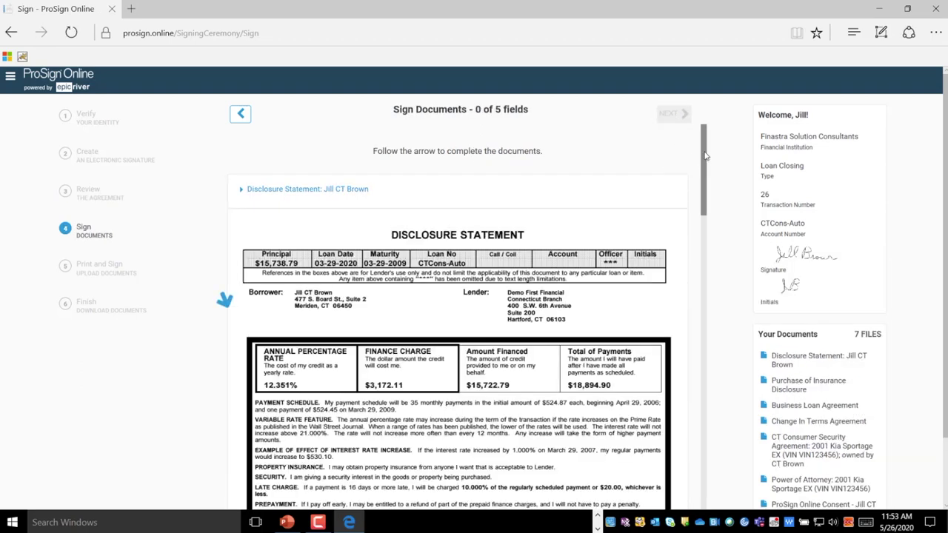
pyautogui.moveTo(704, 157); pyautogui.dragTo(709, 192)
pyautogui.scroll(-2, 709, 192)
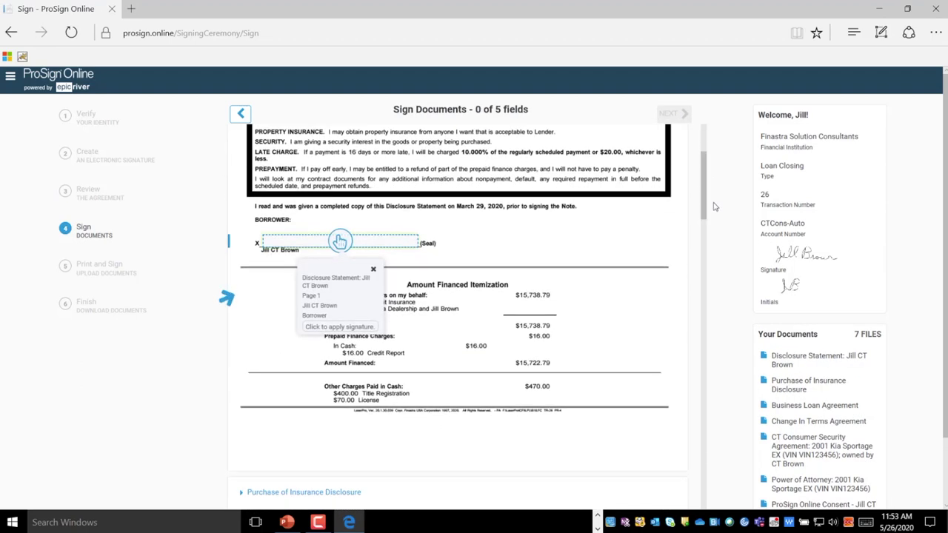
pyautogui.click(348, 246)
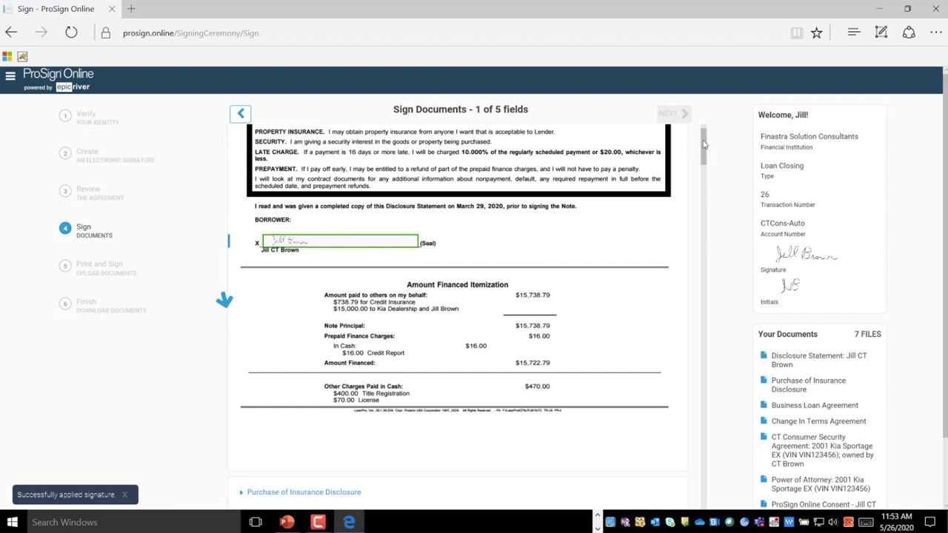
pyautogui.moveTo(705, 144); pyautogui.dragTo(706, 183)
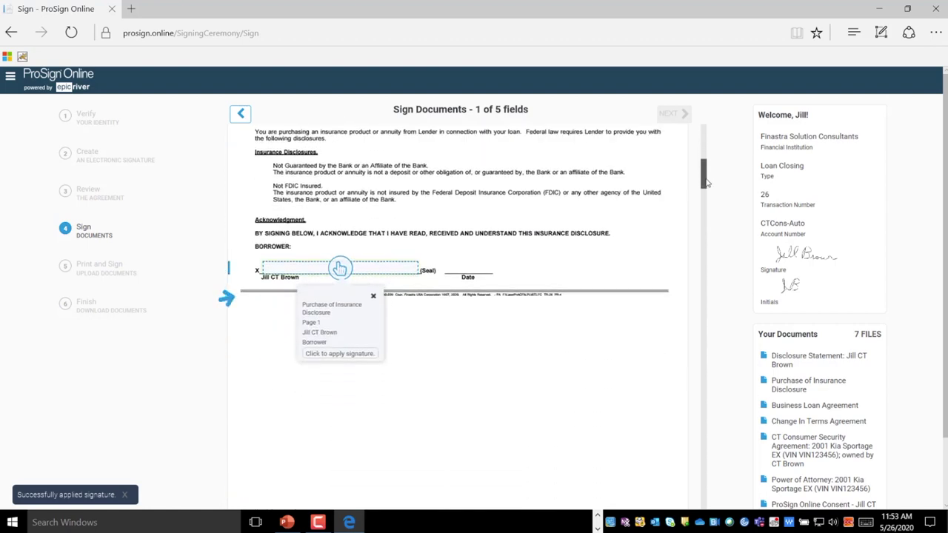
pyautogui.click(371, 270)
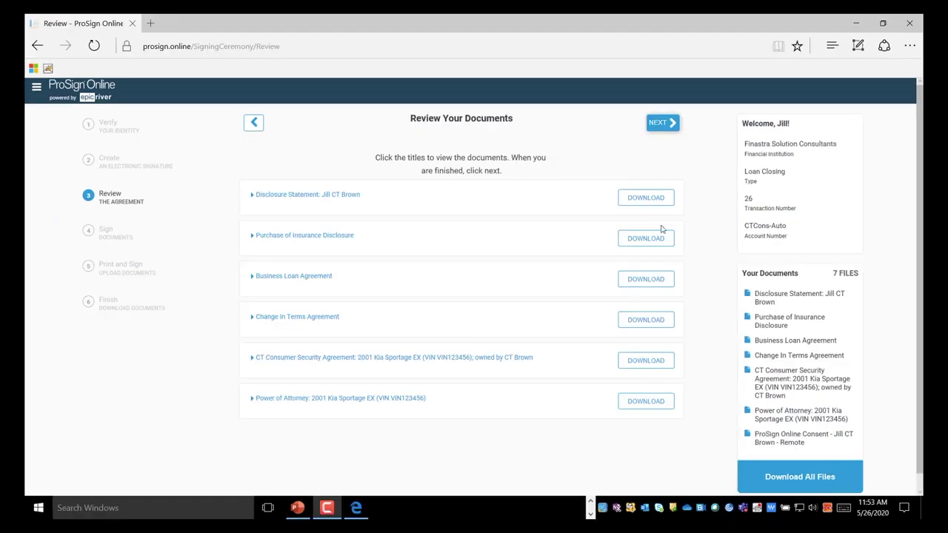
# - Sign the remaining borrower fields, ending with the Consumer Security Agreement grantor line
pyautogui.click(664, 125)
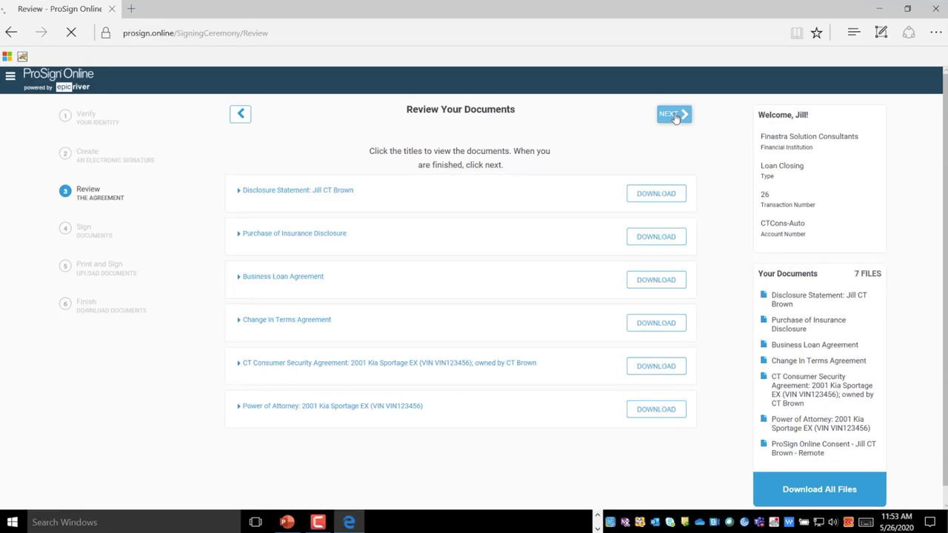
pyautogui.click(354, 245)
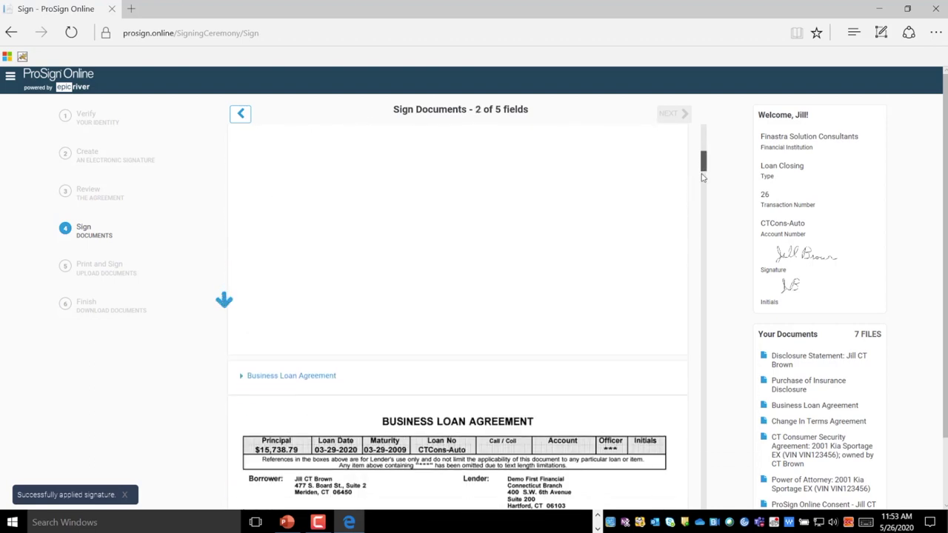
pyautogui.moveTo(703, 217); pyautogui.dragTo(708, 311)
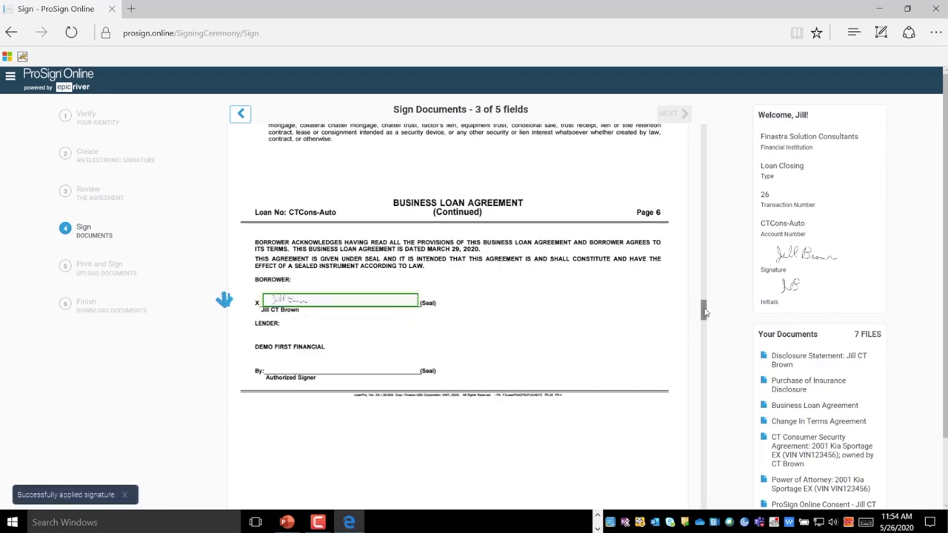
pyautogui.moveTo(705, 309); pyautogui.dragTo(715, 388)
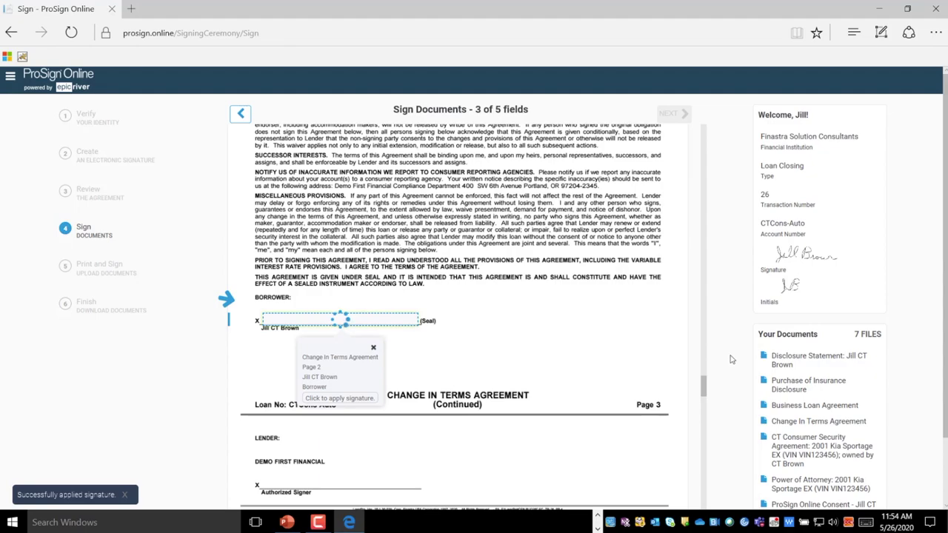
pyautogui.moveTo(705, 385); pyautogui.dragTo(706, 487)
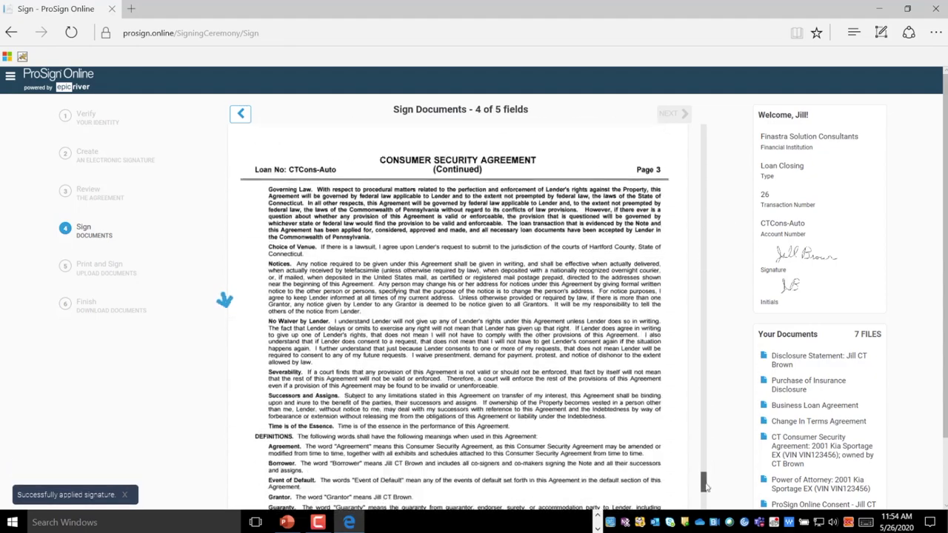
pyautogui.scroll(-5, 372, 334)
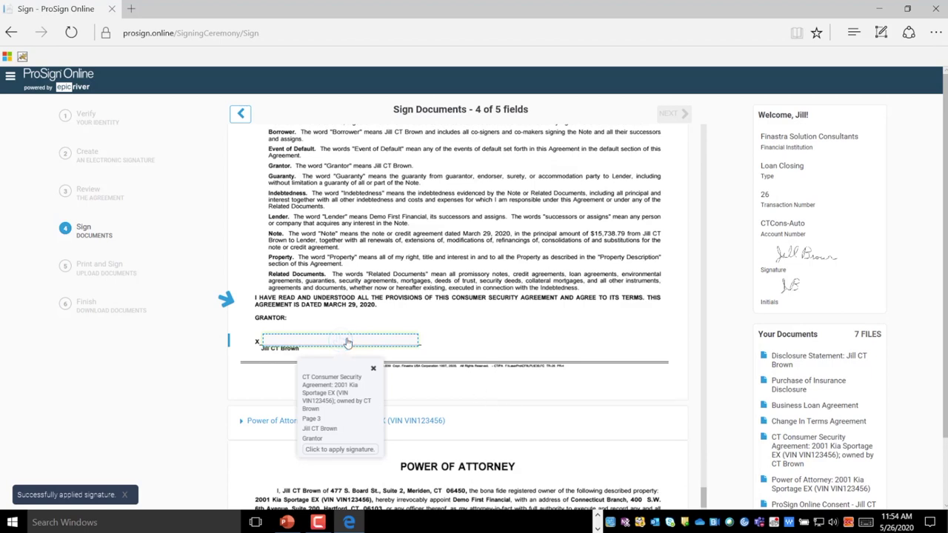
pyautogui.click(348, 342)
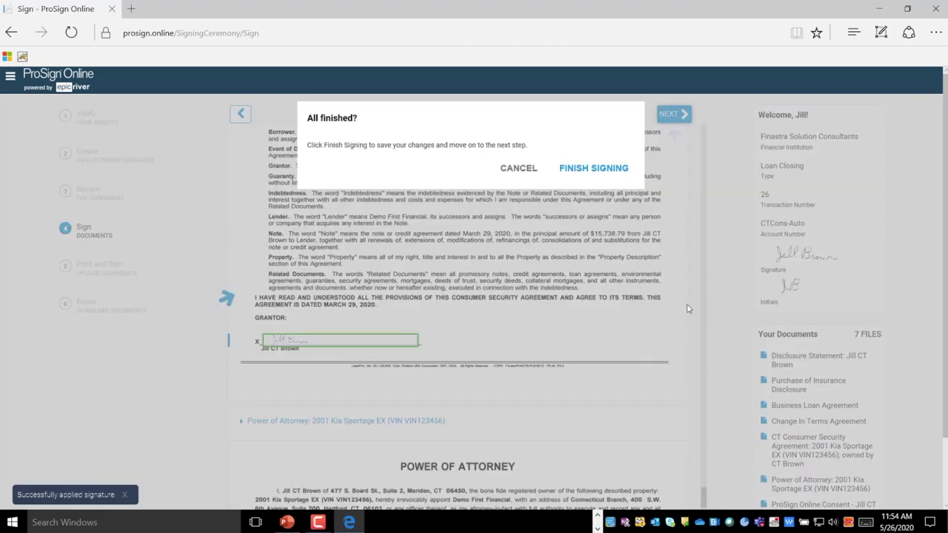
# - Confirm that signing is finished for all loan documents
pyautogui.click(688, 309)
pyautogui.click(345, 340)
pyautogui.click(601, 172)
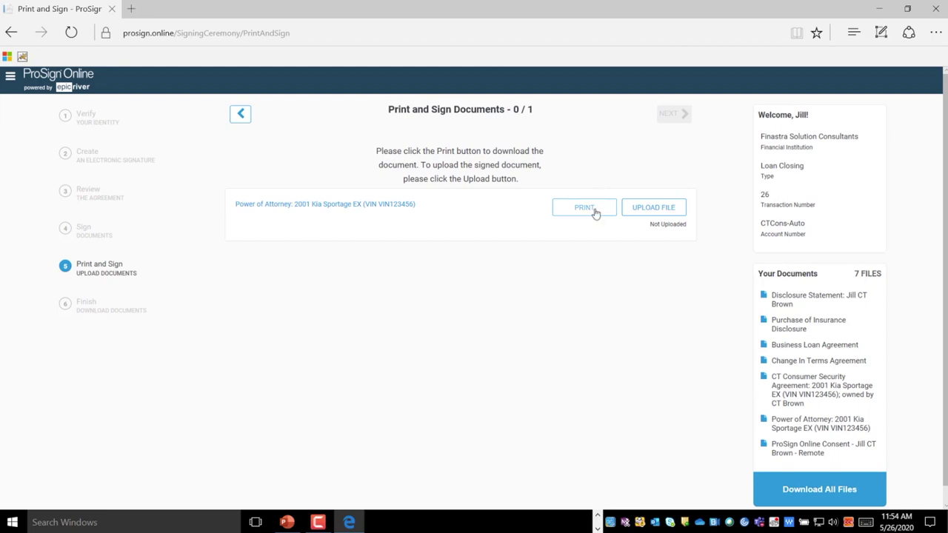
# - Download the Power of Attorney for printing, then upload the signed PDF
pyautogui.click(585, 207)
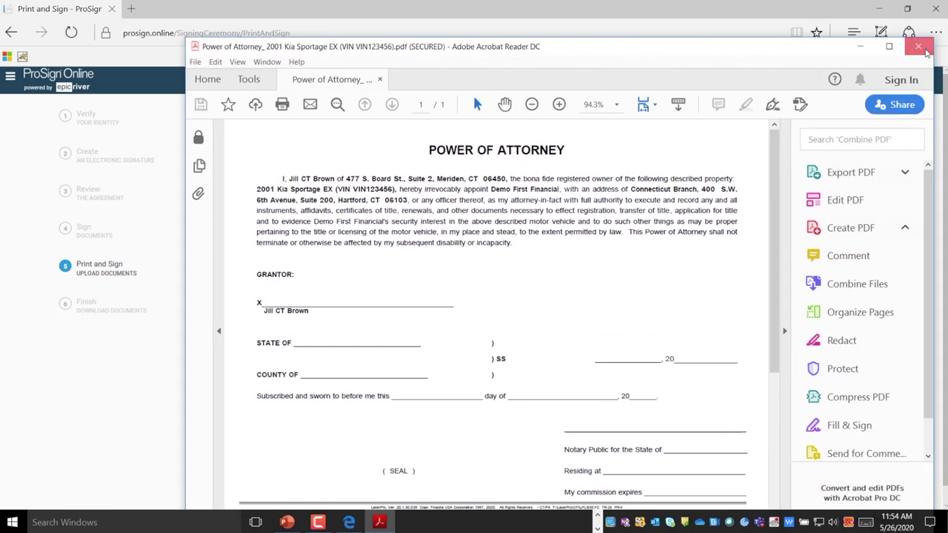
pyautogui.click(922, 49)
pyautogui.click(597, 208)
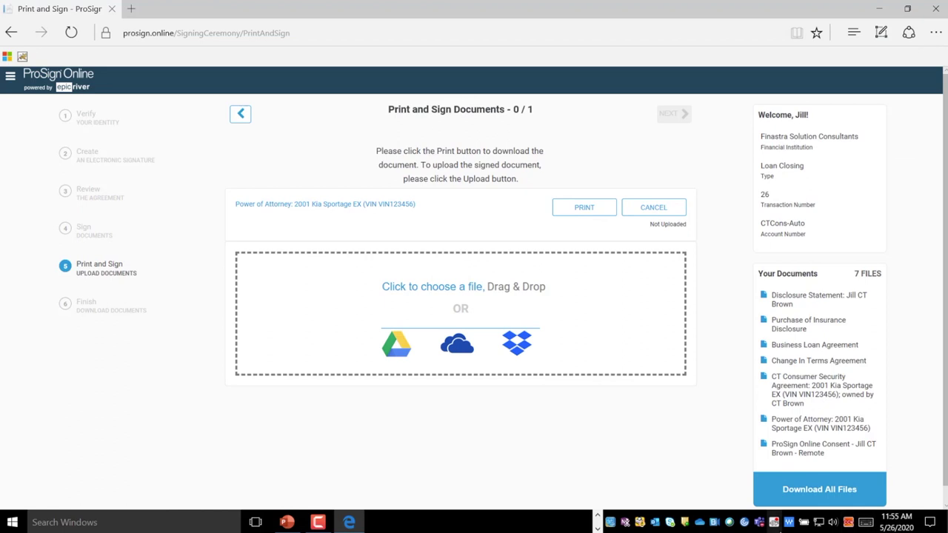
pyautogui.moveTo(733, 296); pyautogui.dragTo(572, 328)
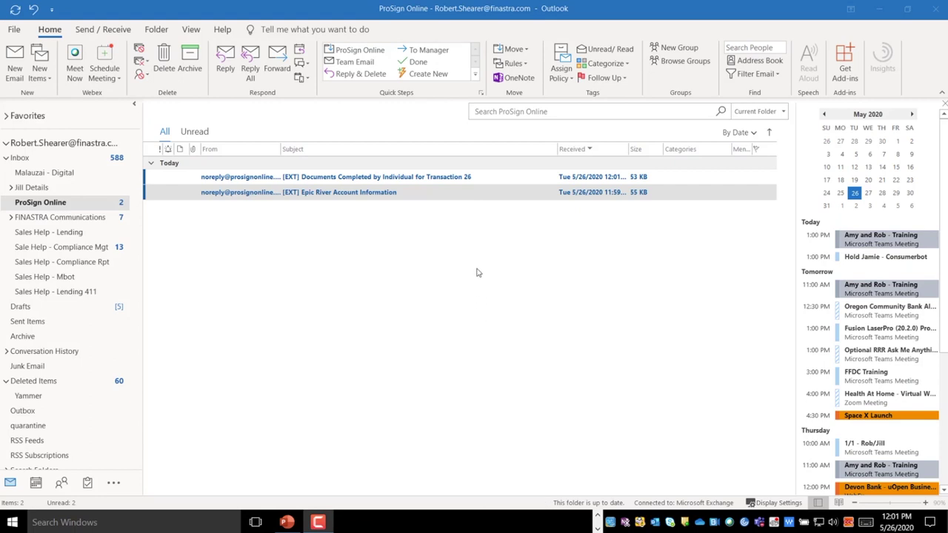
# - Open the transaction 26 completion email and follow its LOGIN link to ProSign Online
pyautogui.click(355, 194)
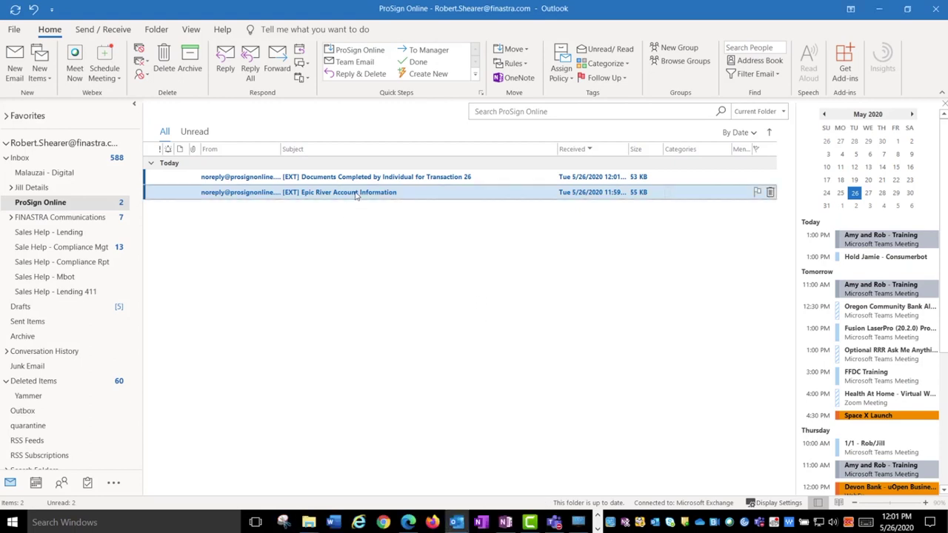
pyautogui.doubleClick(355, 194)
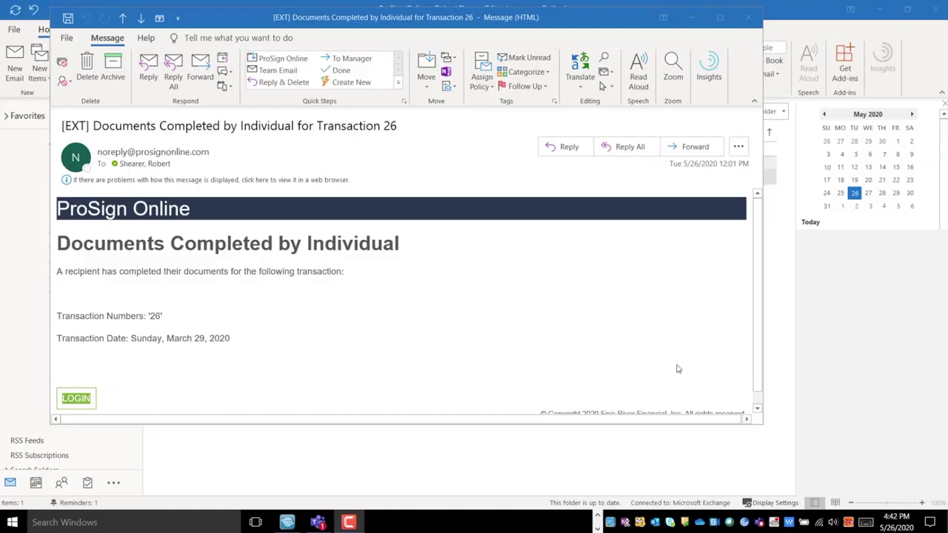
pyautogui.click(84, 399)
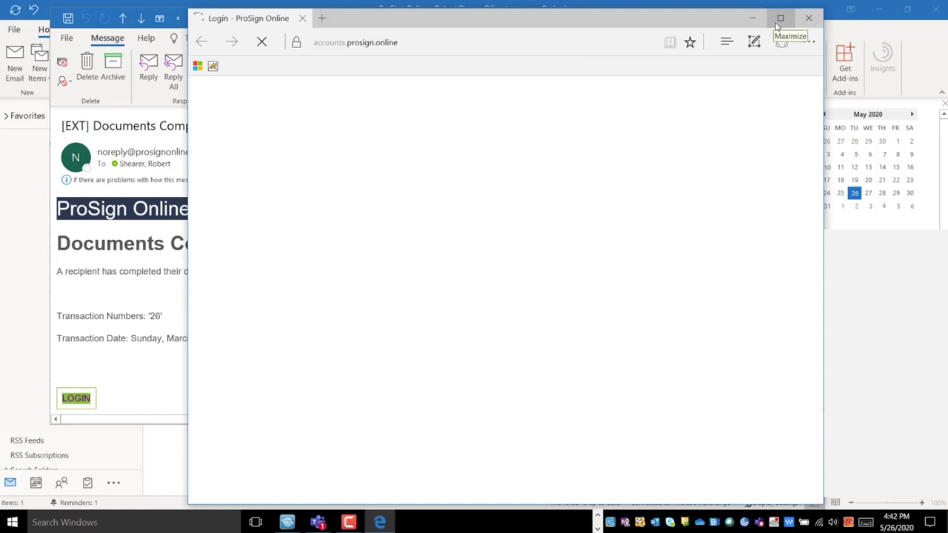
# - Maximize Edge and sign in to ProSign Online with the lender's email and password
pyautogui.click(780, 17)
pyautogui.click(434, 220)
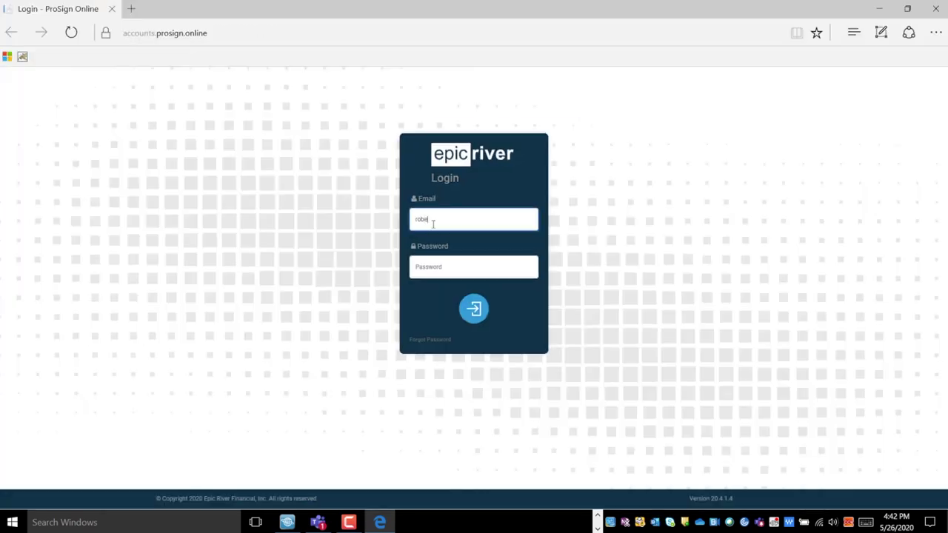
pyautogui.press('Return')
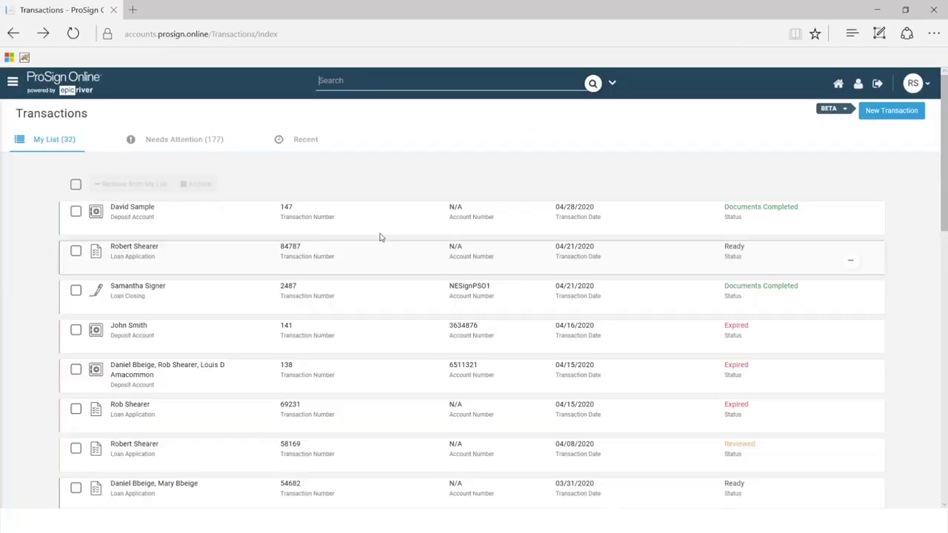
# - Browse the Needs Attention and Recent transaction lists
pyautogui.click(184, 141)
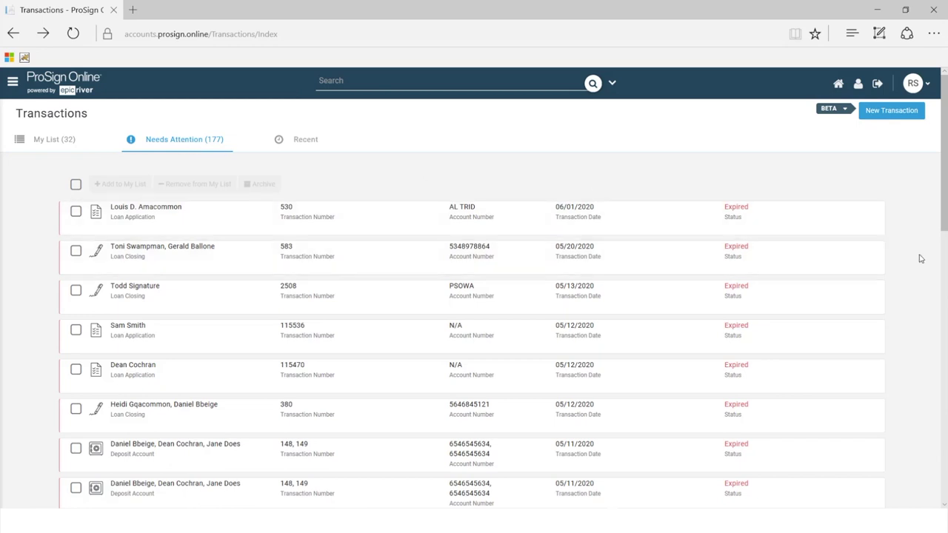
pyautogui.scroll(-3, 917, 274)
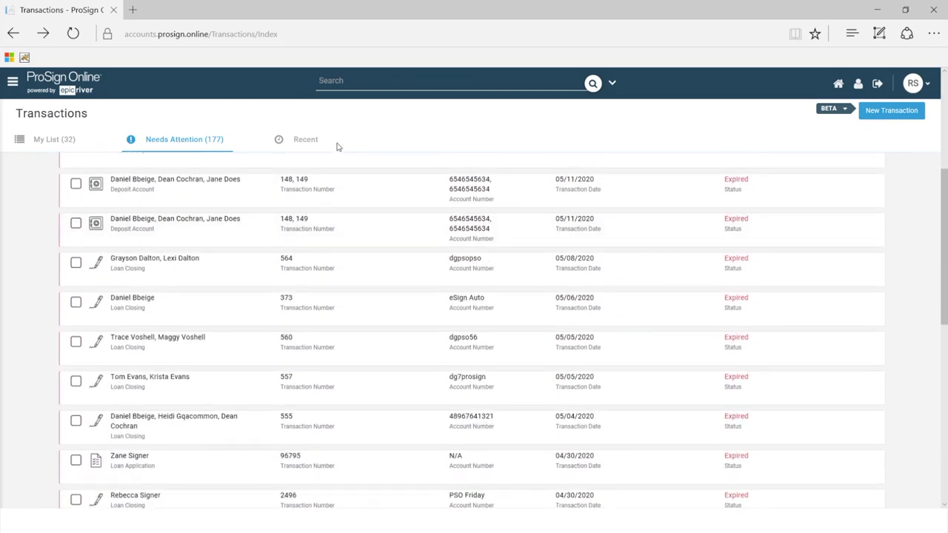
pyautogui.click(324, 148)
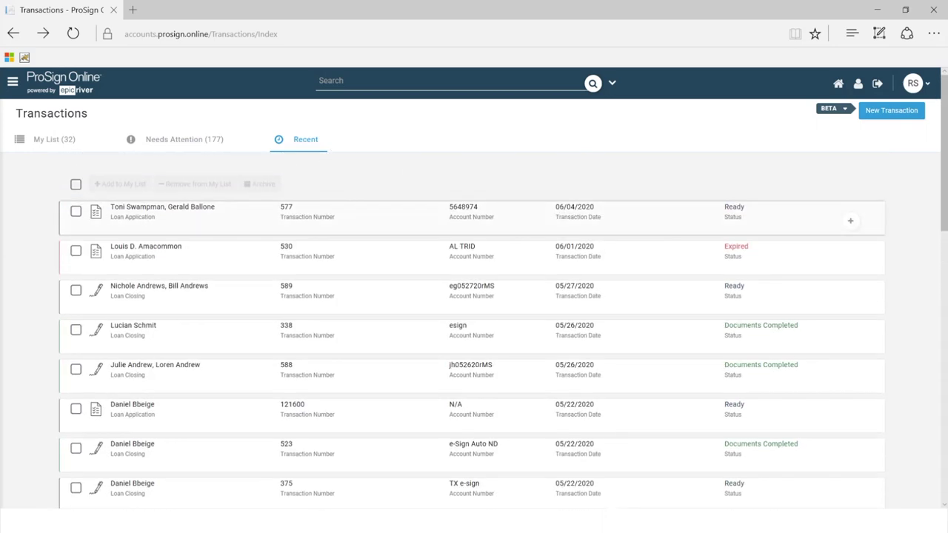
pyautogui.scroll(-3, 939, 254)
pyautogui.scroll(-3, 889, 282)
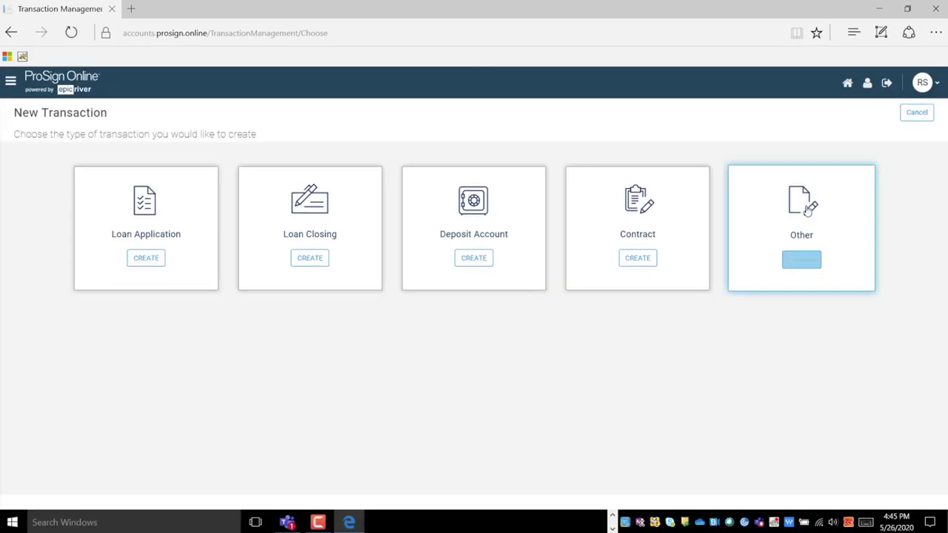
# - Start an Other-type transaction and enter the recipient's name and description
pyautogui.click(801, 255)
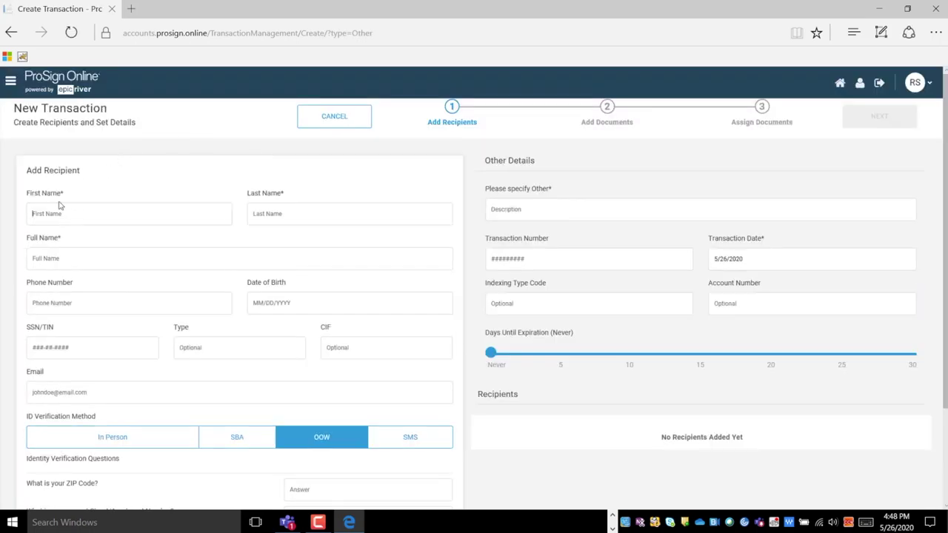
pyautogui.write('J')
pyautogui.write('iB')
pyautogui.write('wn')
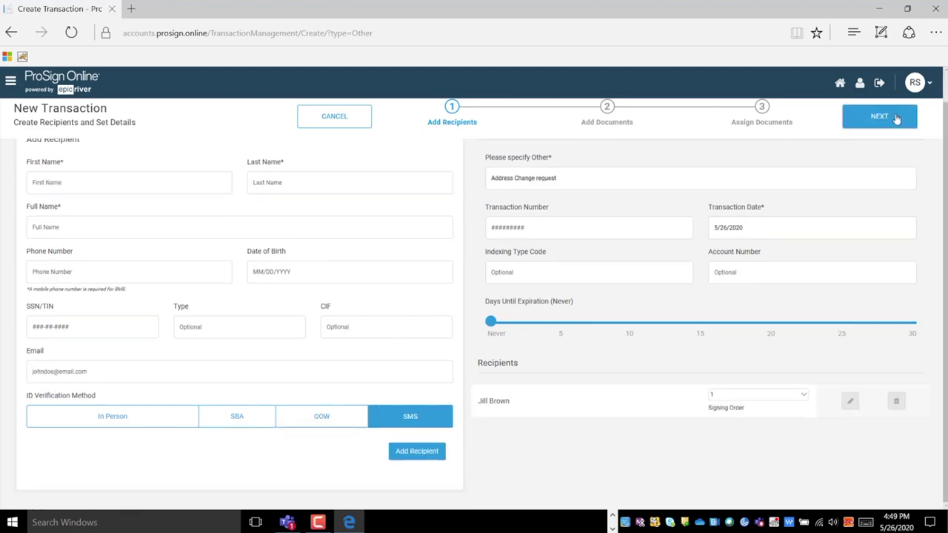
pyautogui.click(892, 114)
# - Add the Generic Change of Address document, assign its signer, and save and send
pyautogui.click(381, 257)
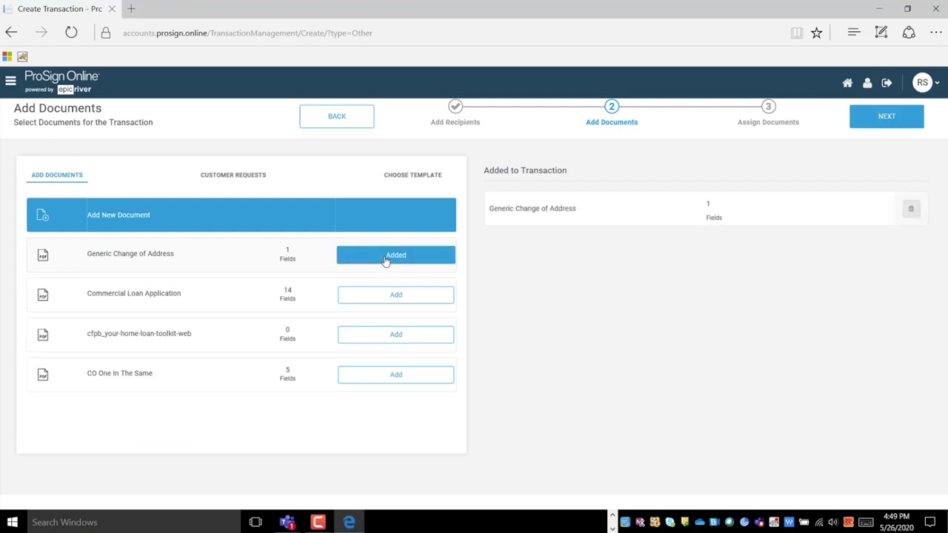
pyautogui.click(865, 120)
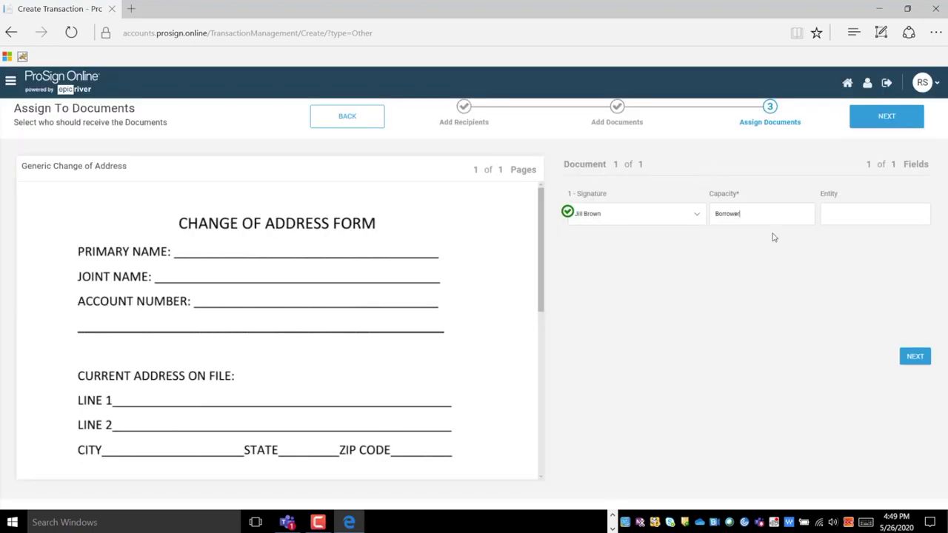
pyautogui.click(913, 357)
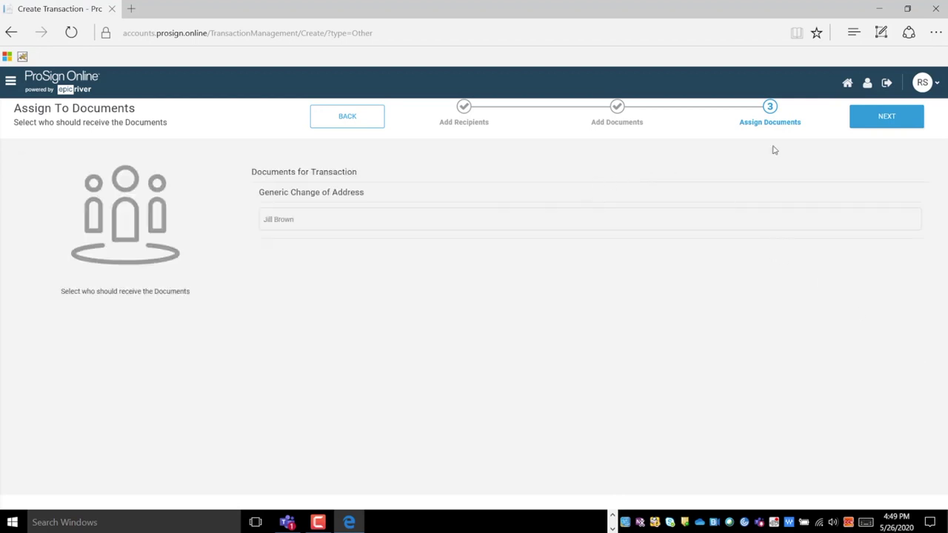
pyautogui.click(897, 118)
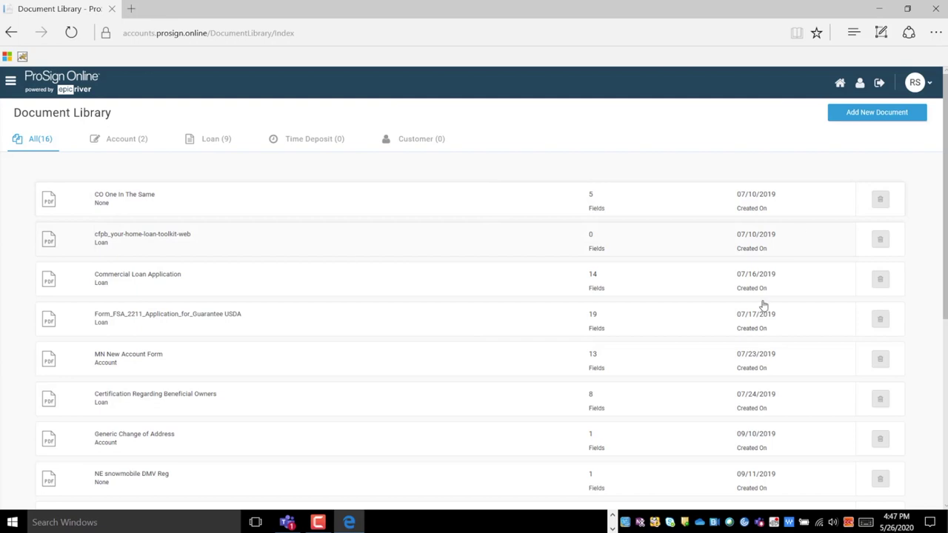
pyautogui.click(754, 448)
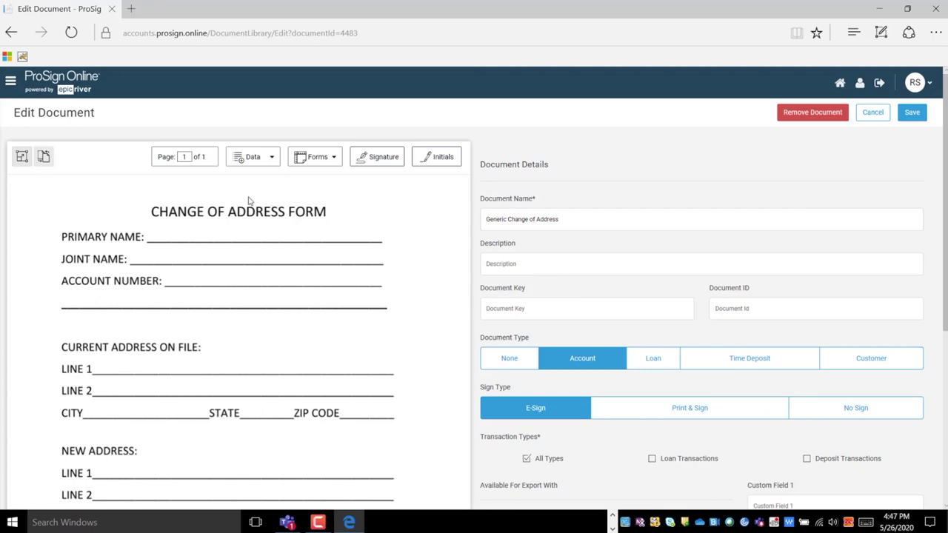
pyautogui.click(271, 160)
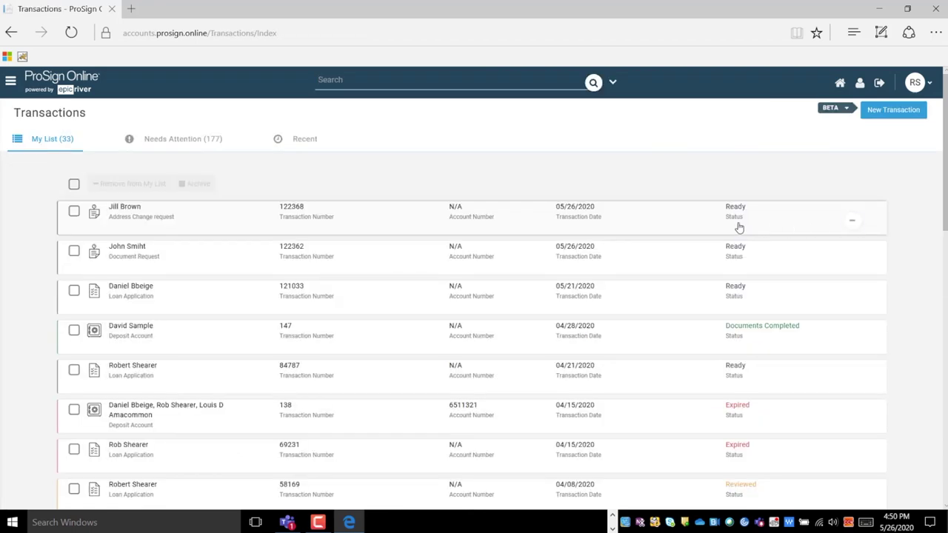
pyautogui.click(739, 228)
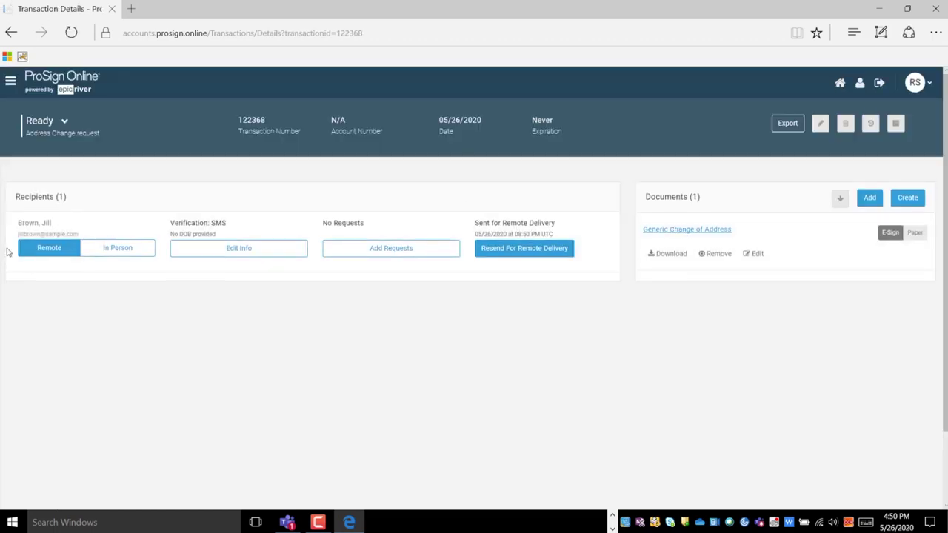
# - Switch the recipient to In Person and back to Remote, then return to the transactions list
pyautogui.click(127, 250)
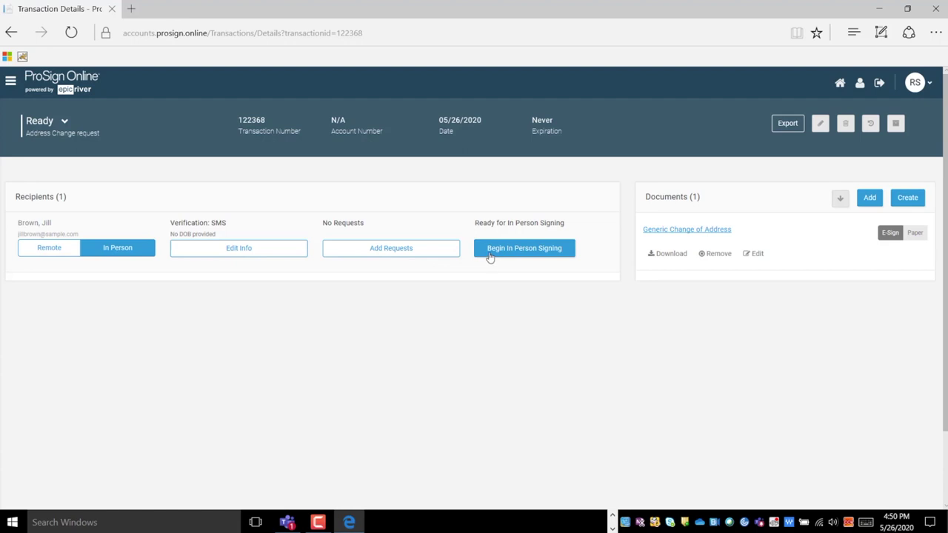
pyautogui.click(50, 249)
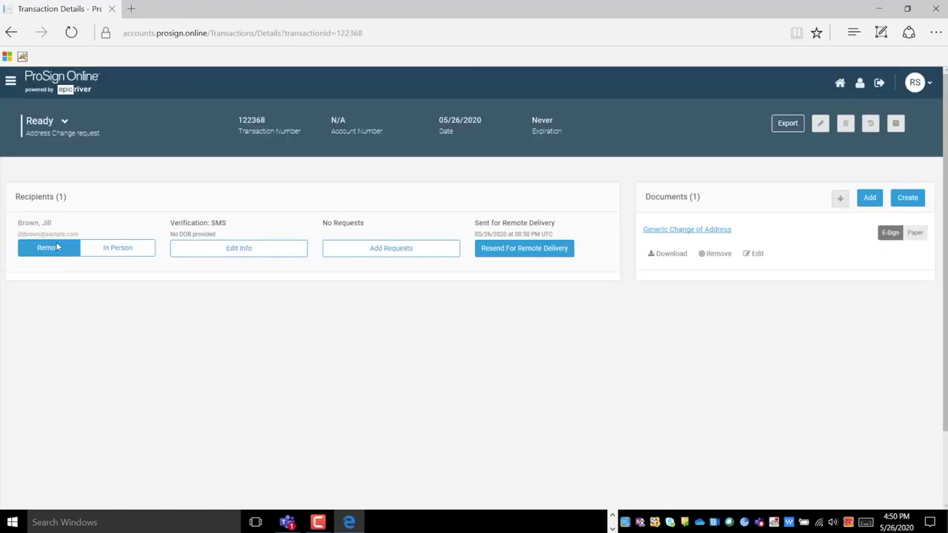
pyautogui.hotkey('alt', 'Left')
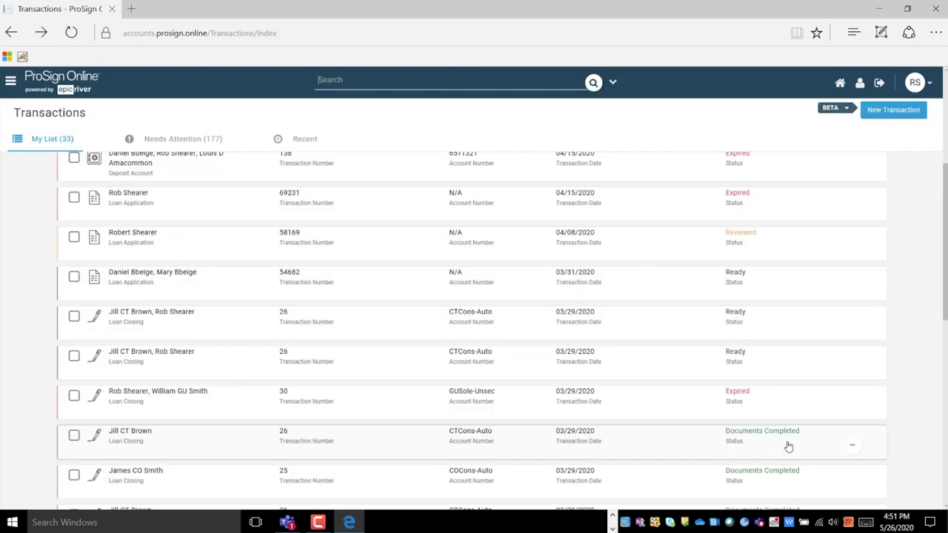
# - Open Transaction 26, page through its ProSign Online Audit Trail, and view its history
pyautogui.click(788, 447)
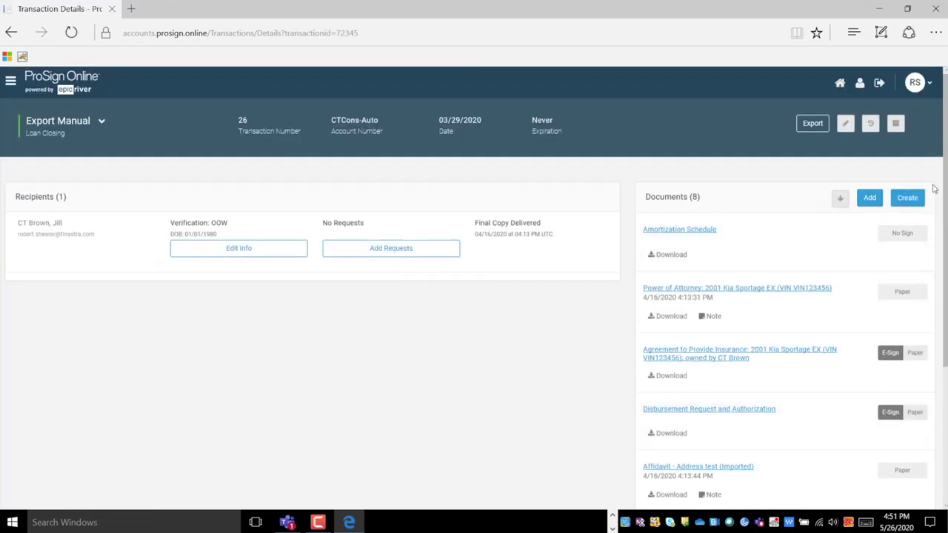
pyautogui.scroll(-2, 940, 313)
pyautogui.scroll(-1, 939, 314)
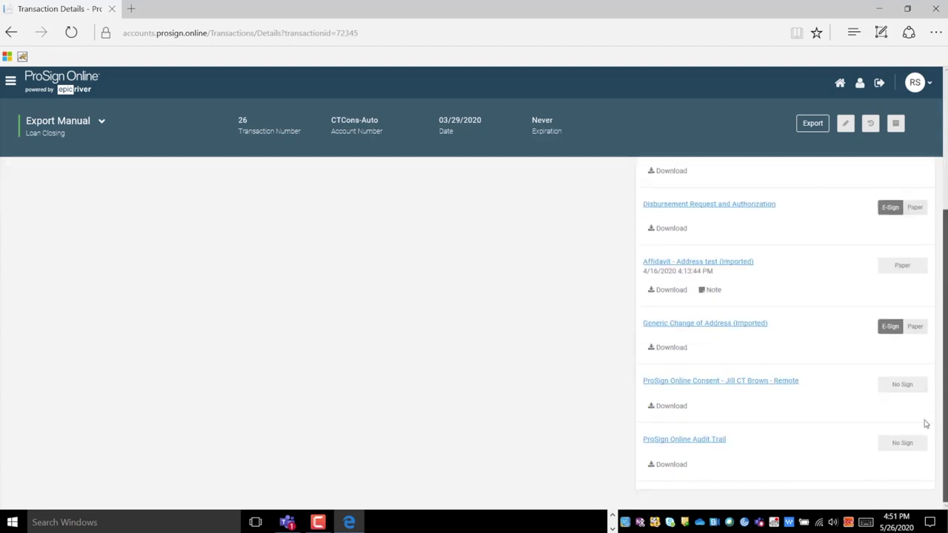
pyautogui.click(709, 440)
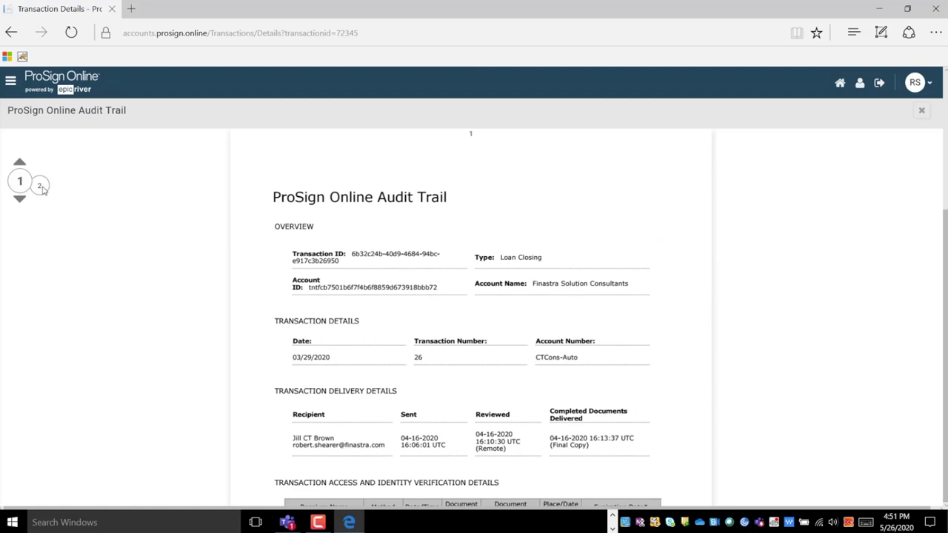
pyautogui.click(20, 198)
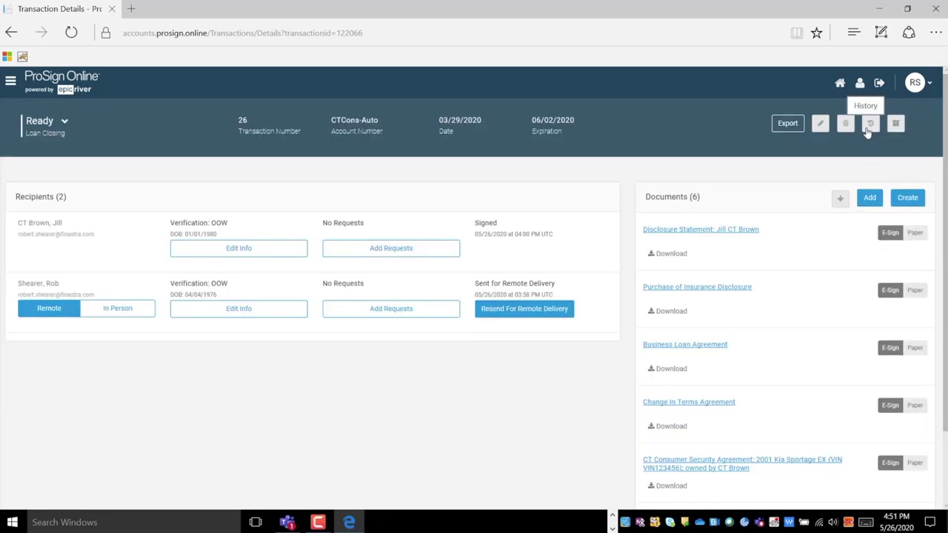
pyautogui.click(868, 128)
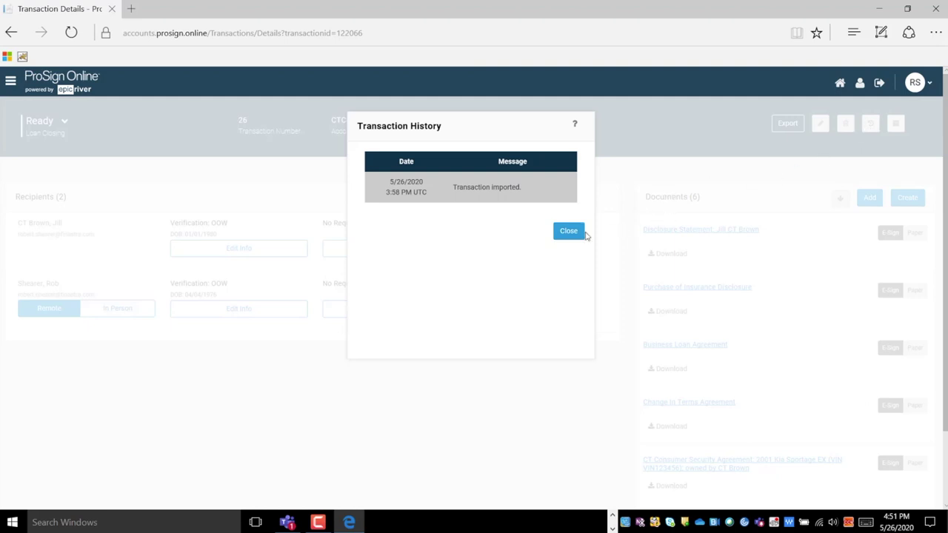
# - Close the history log and archive Transaction 26, setting it to Pending Archive for 14 days
pyautogui.click(568, 231)
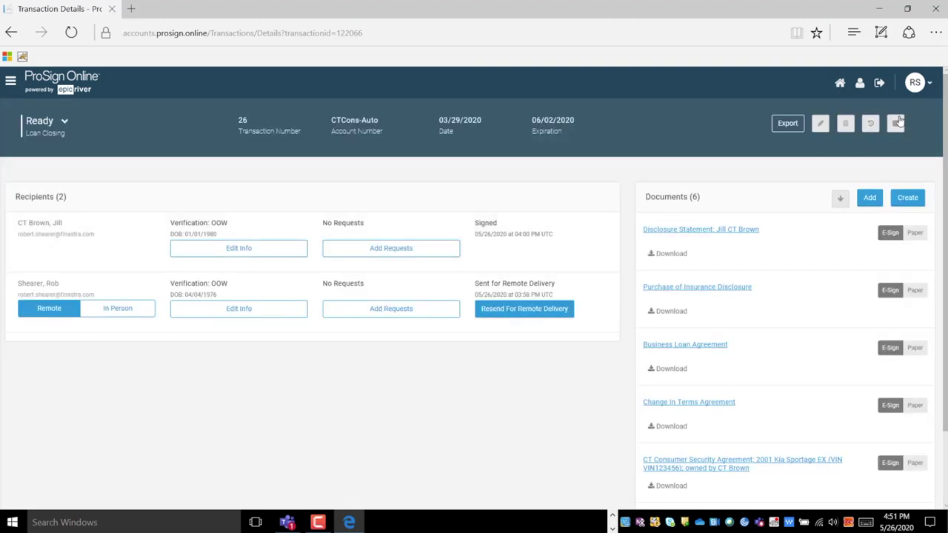
pyautogui.click(888, 129)
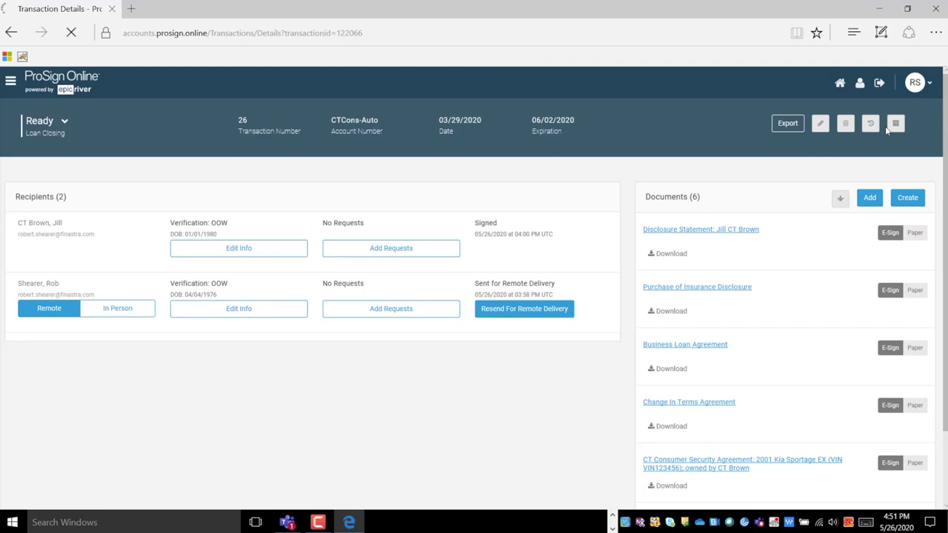